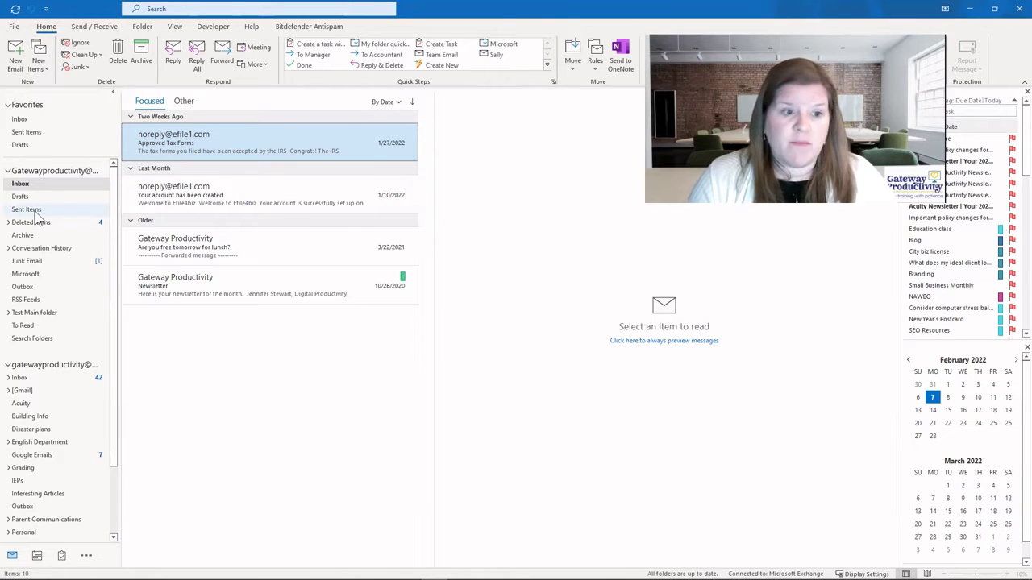
# Step: Create a new folder named Test inside the Inbox of the first mail account
pyautogui.rightClick(47, 172)
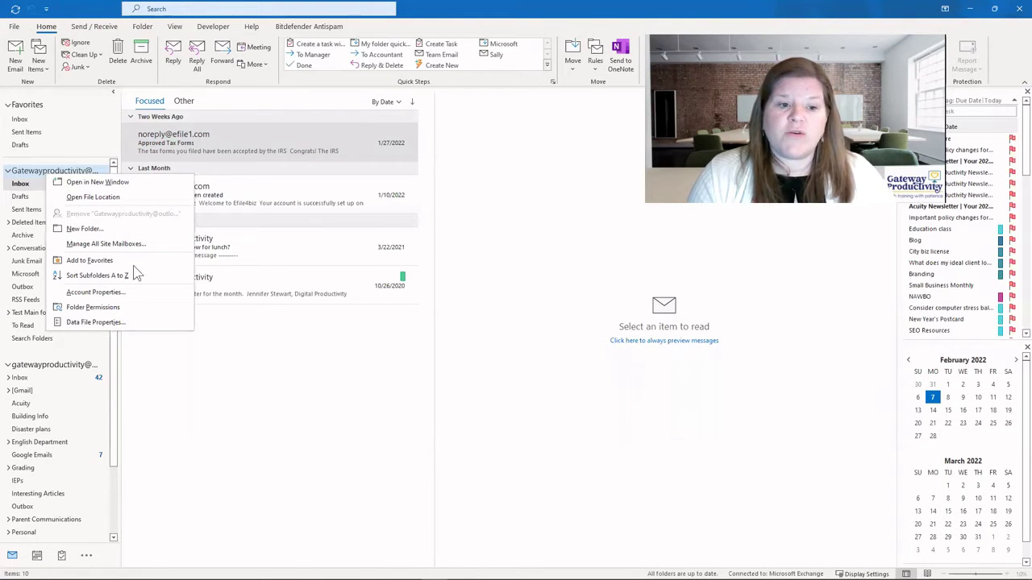
pyautogui.click(117, 395)
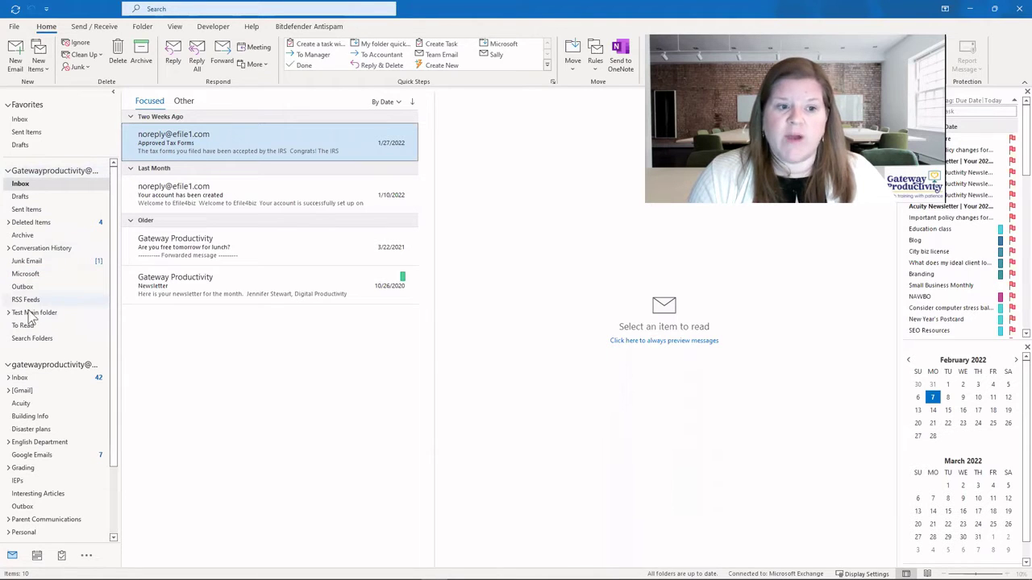
pyautogui.rightClick(24, 185)
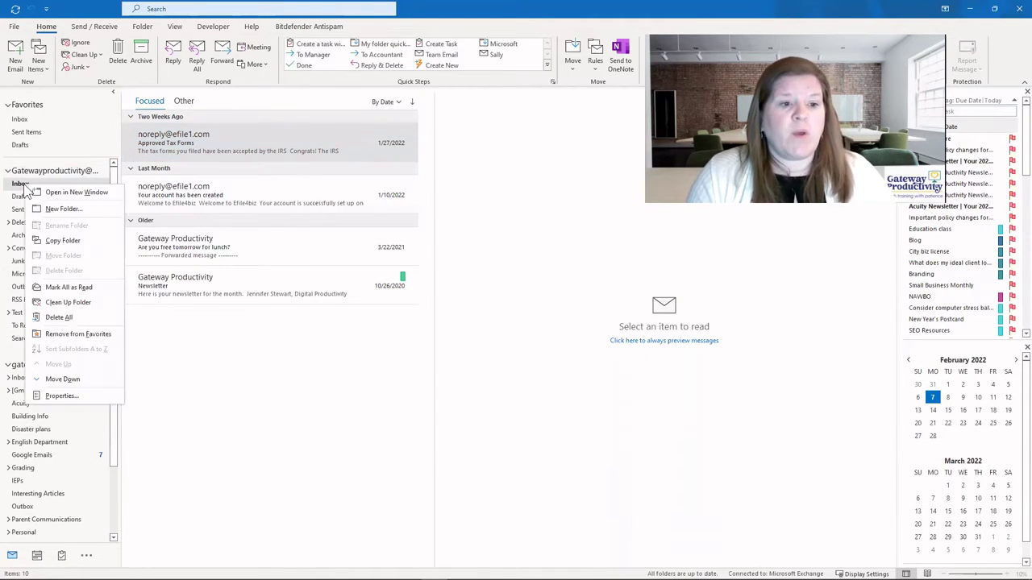
pyautogui.click(65, 209)
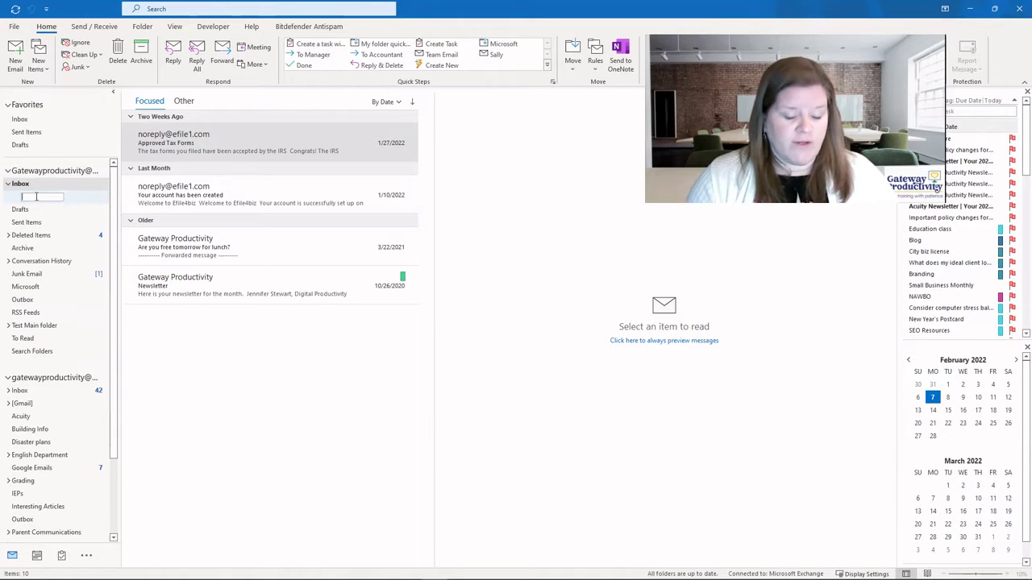
pyautogui.write('Test')
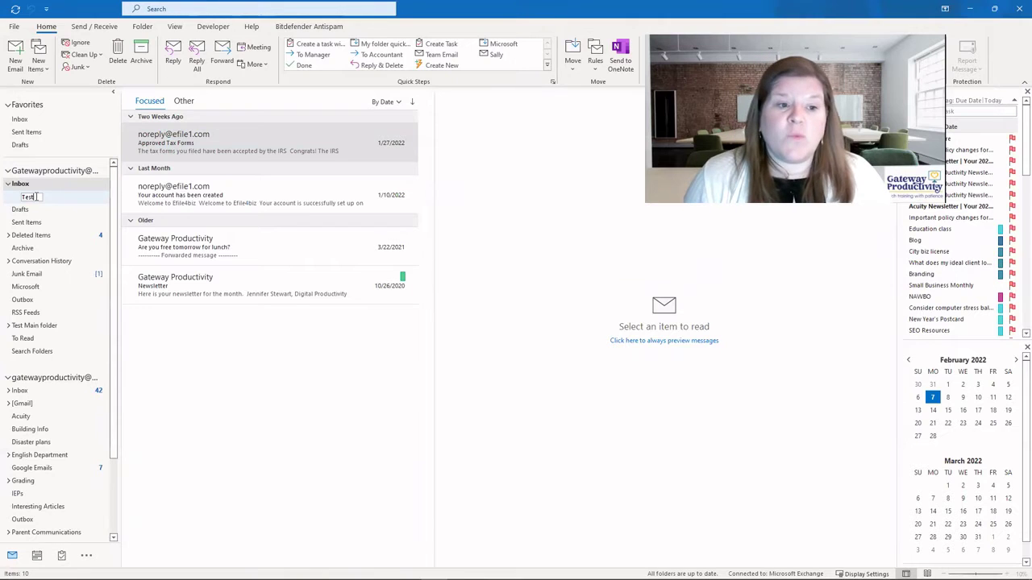
pyautogui.press('Return')
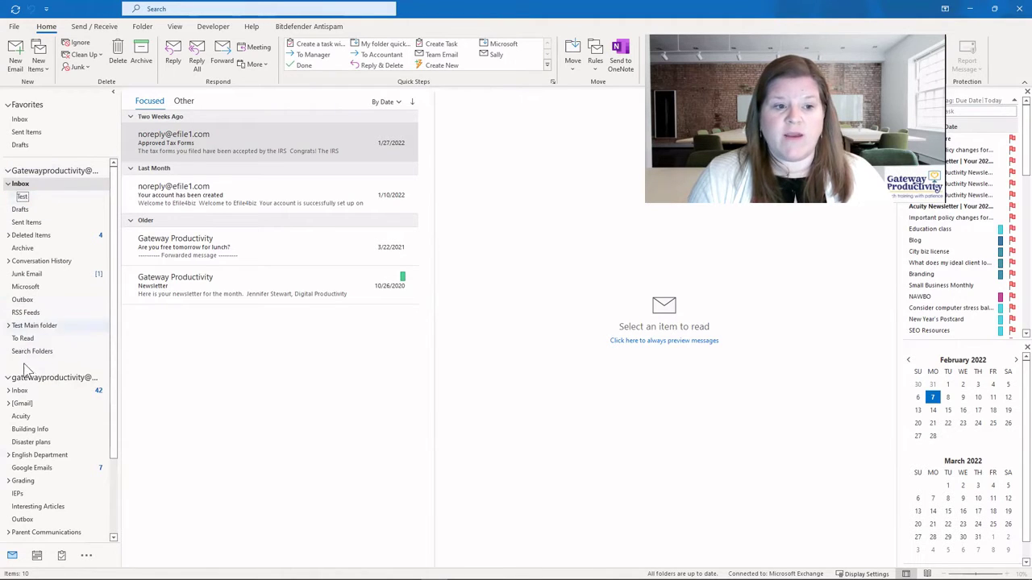
# Step: Create a folder named Test main area at the top level of the first mail account
pyautogui.rightClick(56, 172)
pyautogui.click(81, 226)
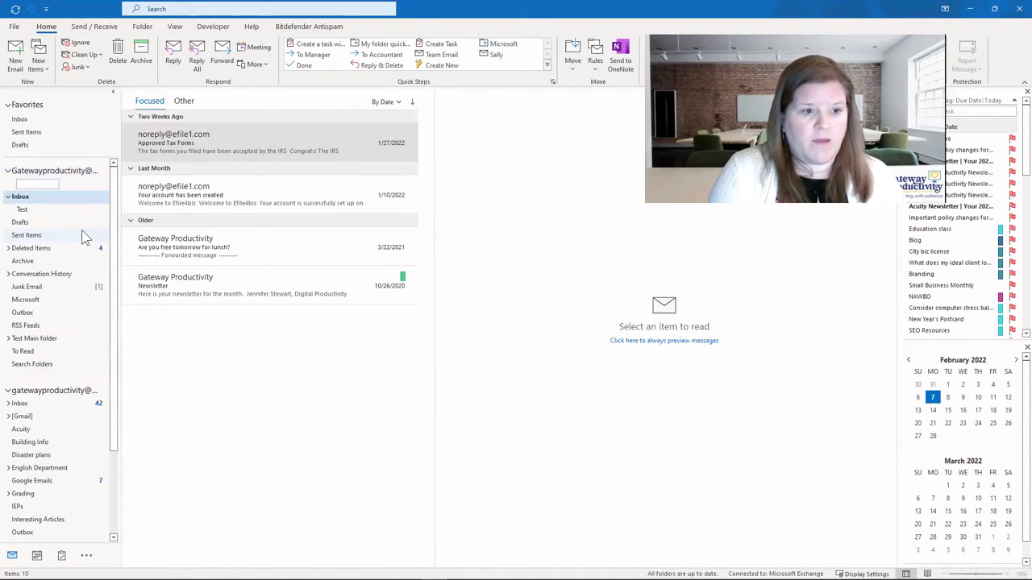
pyautogui.write('Test m')
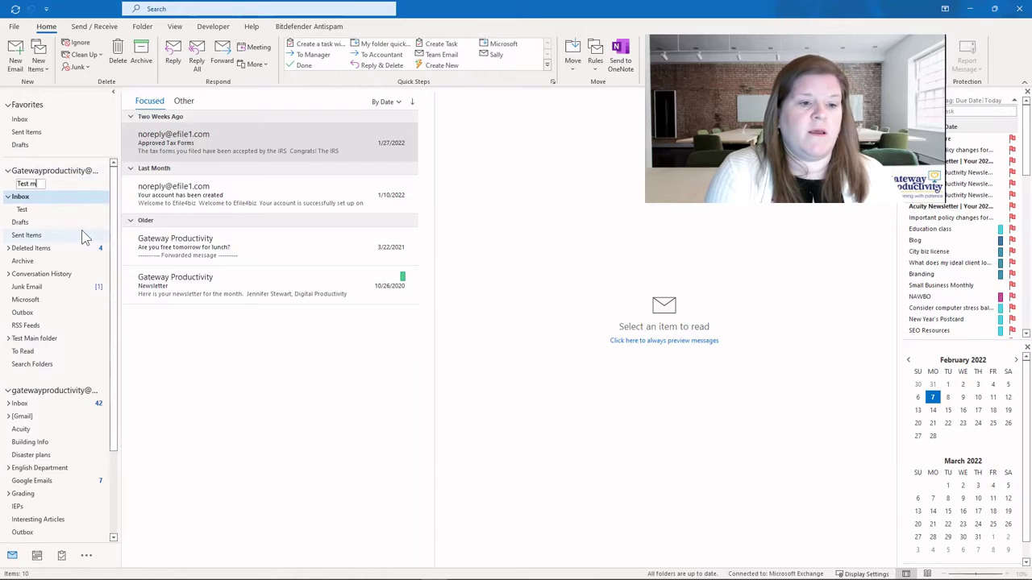
pyautogui.write('ain area')
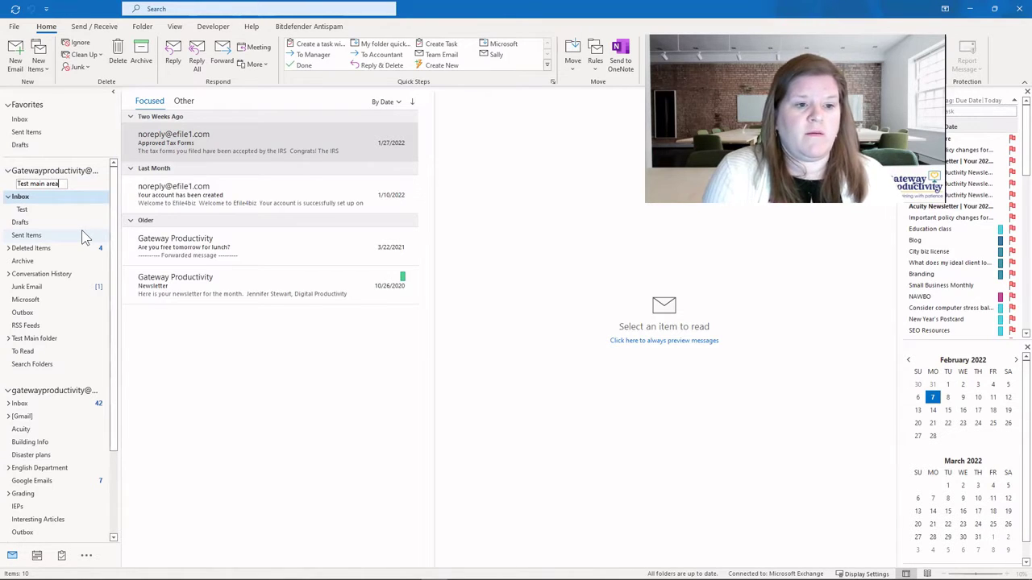
pyautogui.press('Return')
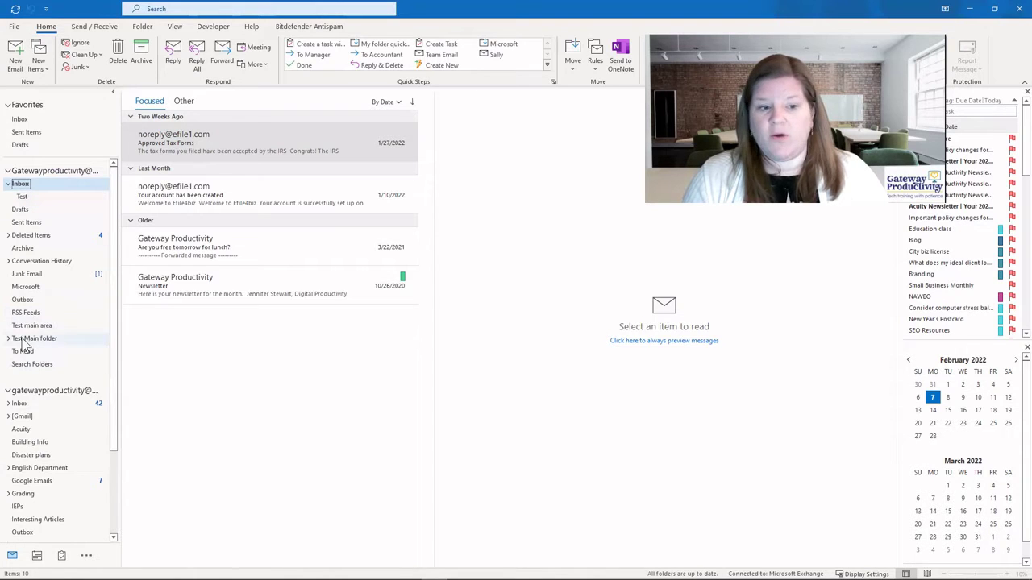
# Step: Create a subfolder named Subtest under the Inbox's Test folder, and collapse the Test and Inbox folders
pyautogui.rightClick(22, 198)
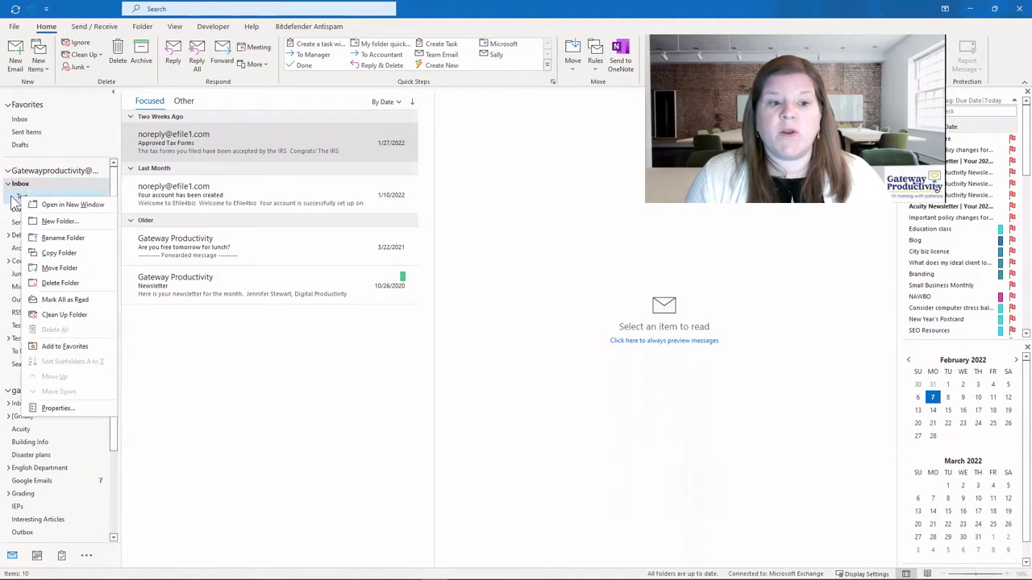
pyautogui.click(65, 220)
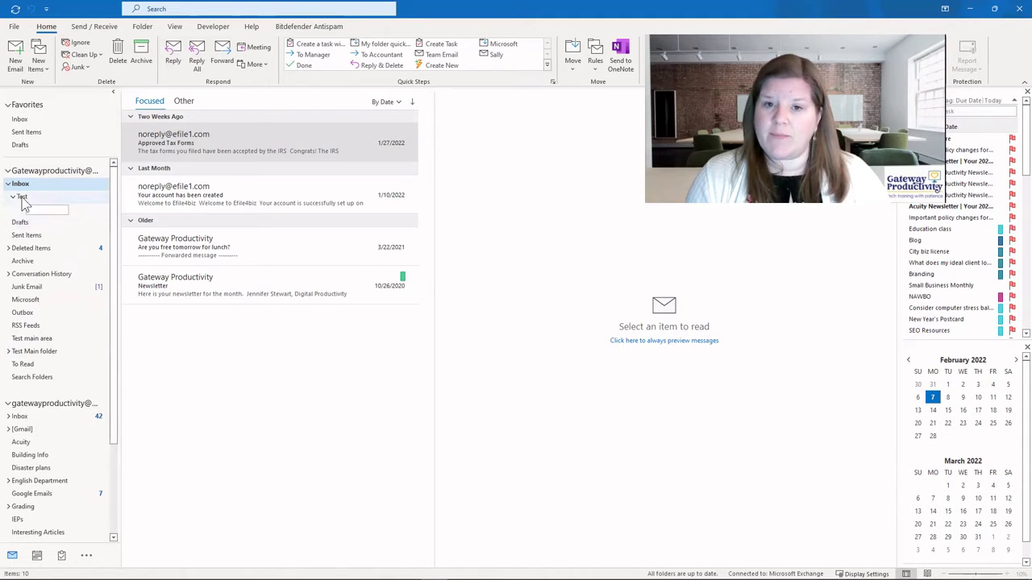
pyautogui.write('Sub')
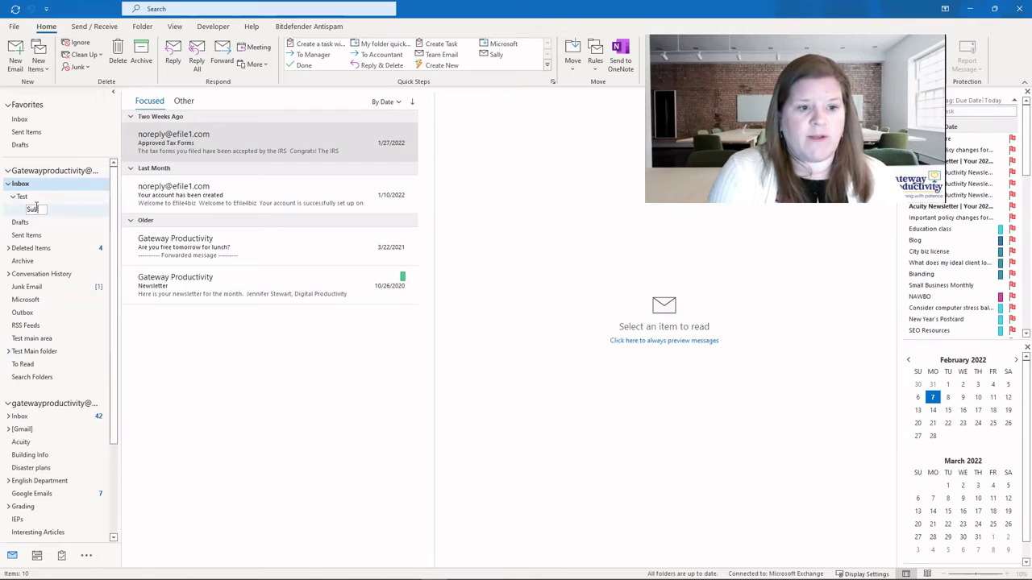
pyautogui.write('fo')
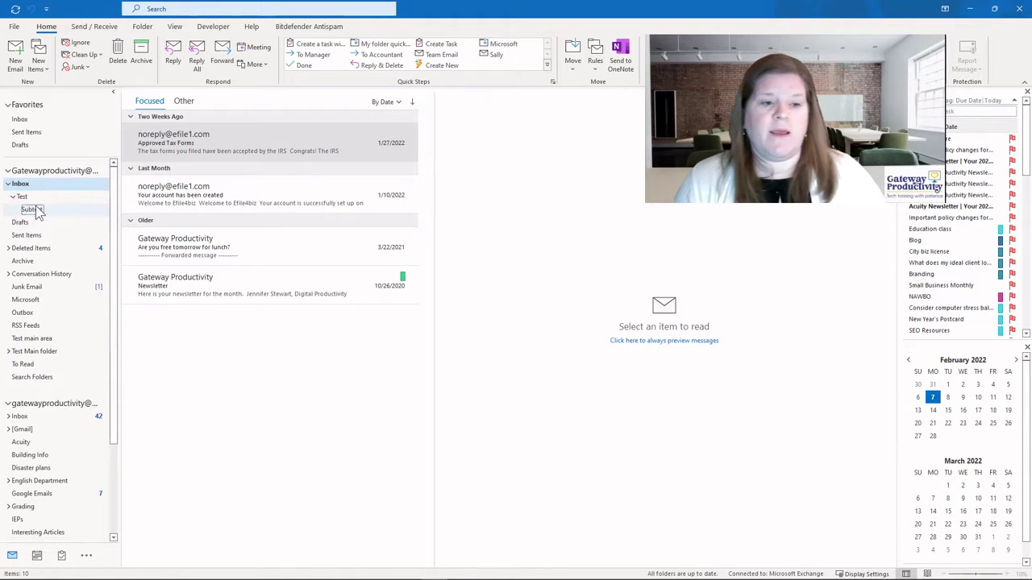
pyautogui.write('st')
pyautogui.press('Return')
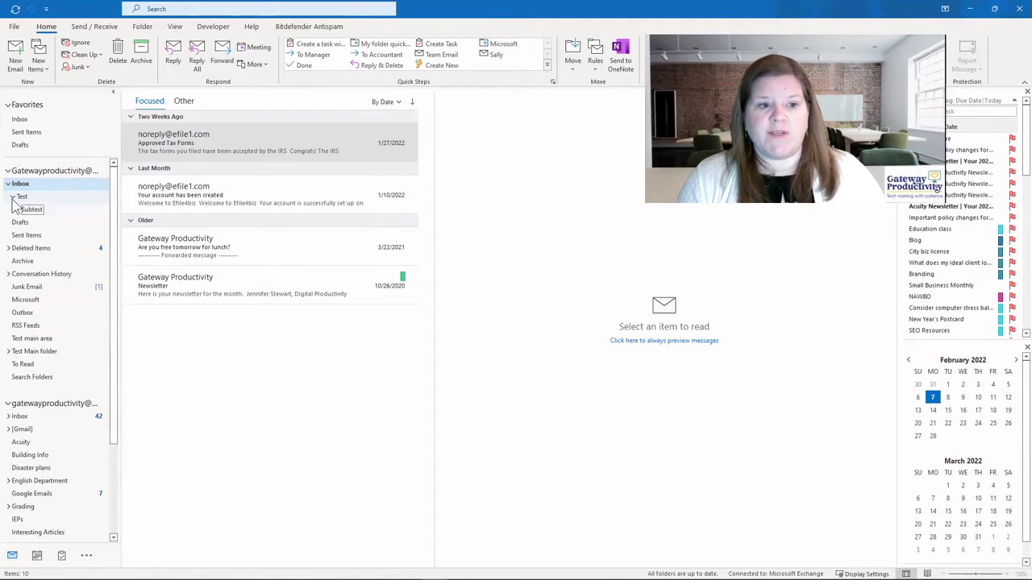
pyautogui.click(12, 197)
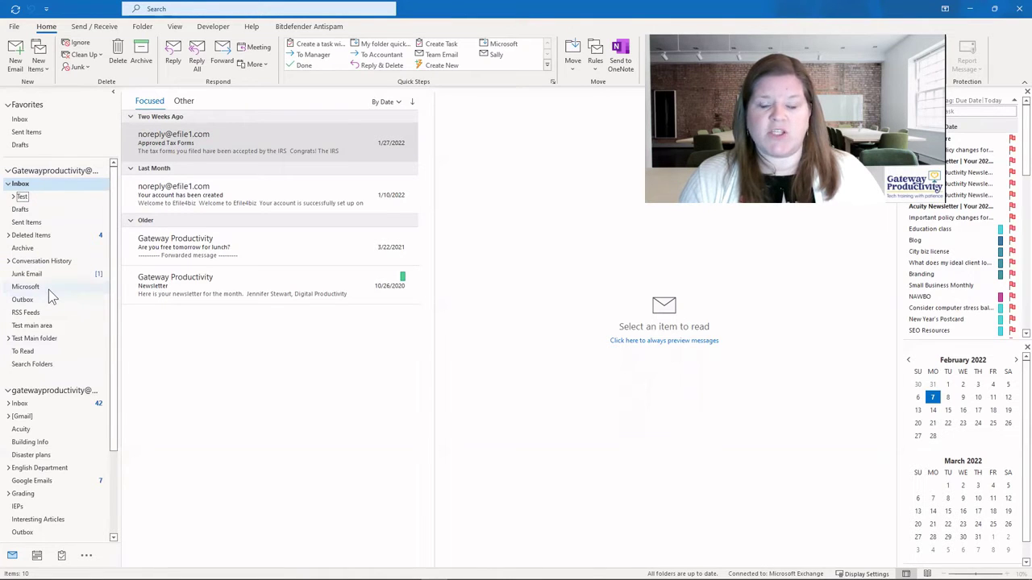
pyautogui.click(8, 184)
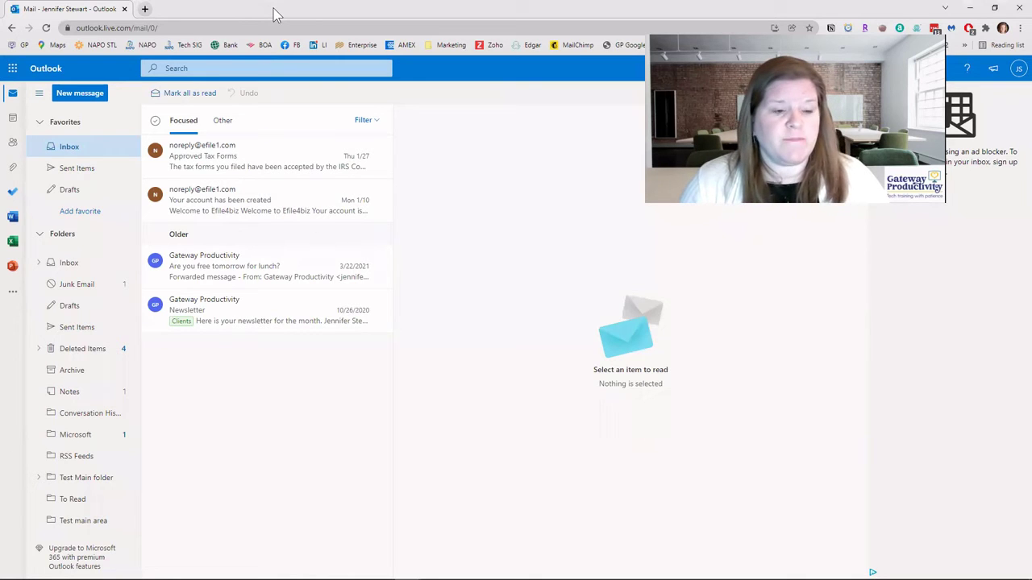
# Step: Create a new top-level folder named Test 2 at the end of the folder list
pyautogui.rightClick(64, 269)
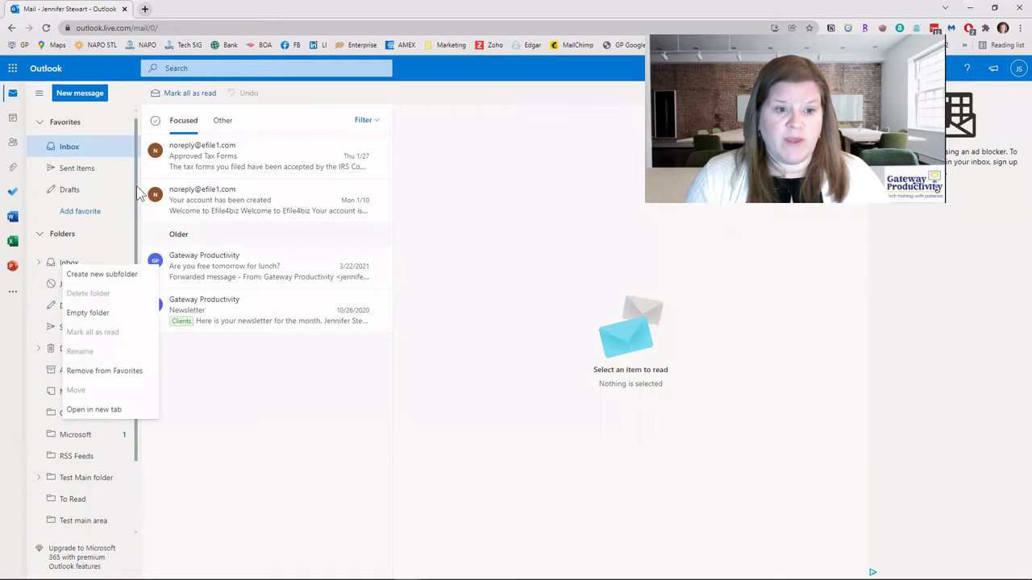
pyautogui.click(99, 74)
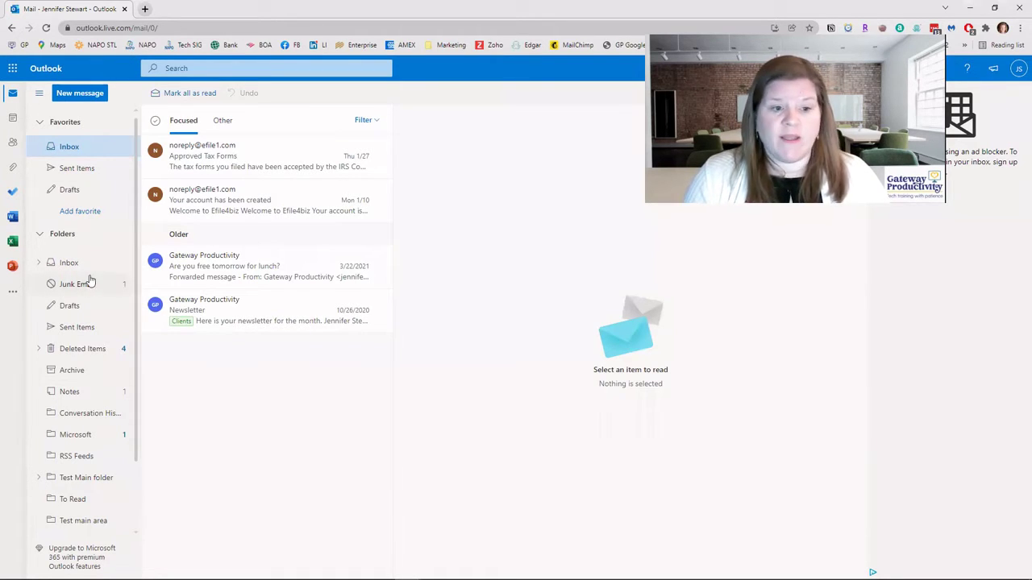
pyautogui.scroll(-3, 84, 447)
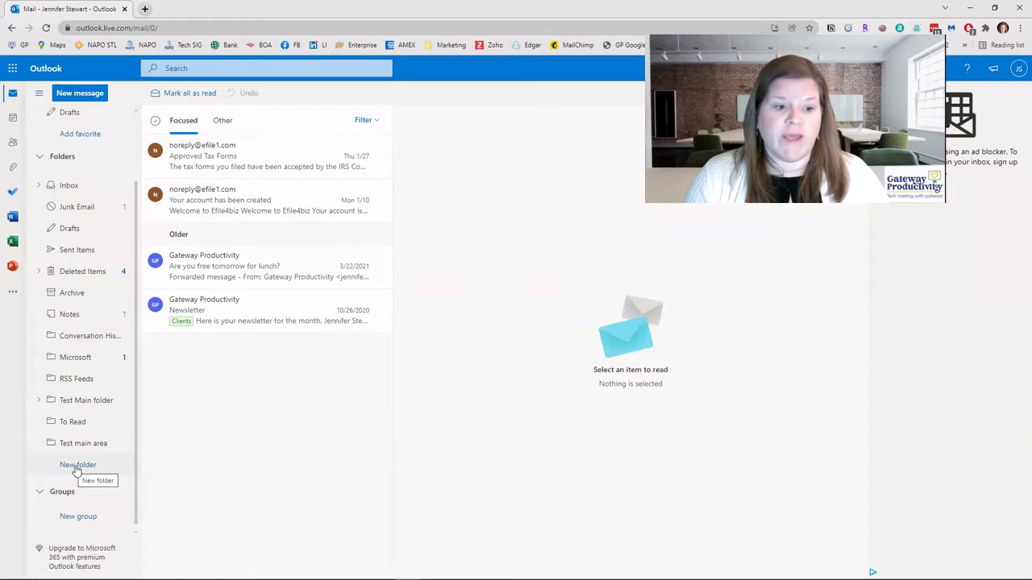
pyautogui.click(77, 464)
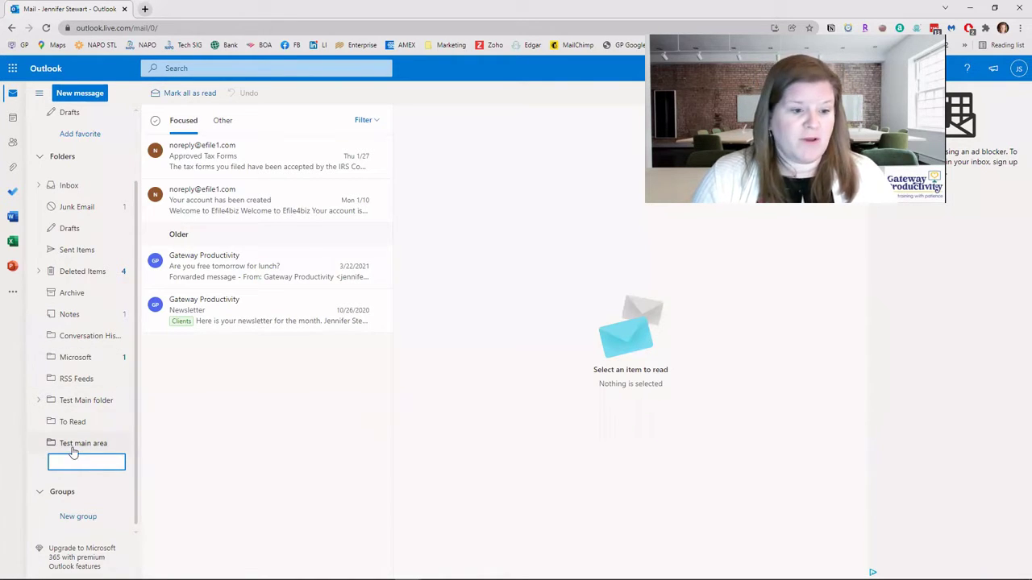
pyautogui.write('Test 2')
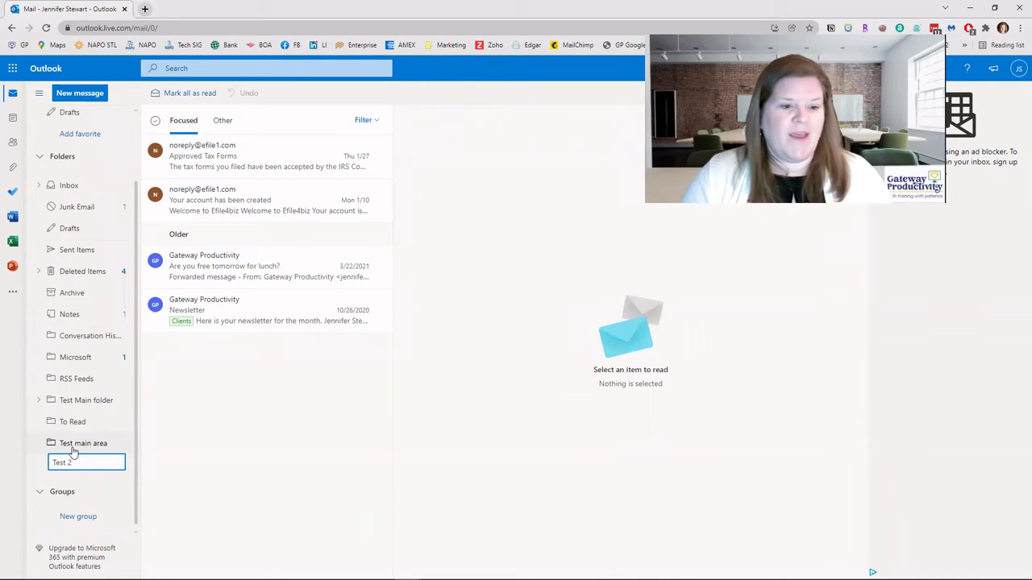
pyautogui.press('Return')
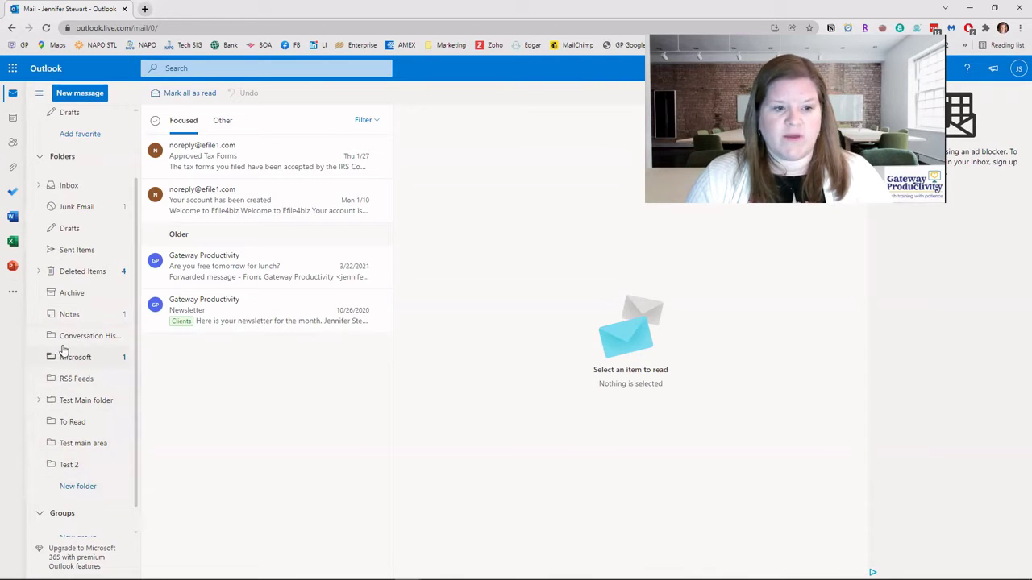
# Step: Create a subfolder named Marketing under the Inbox and collapse the Inbox's subfolders
pyautogui.scroll(2, 90, 183)
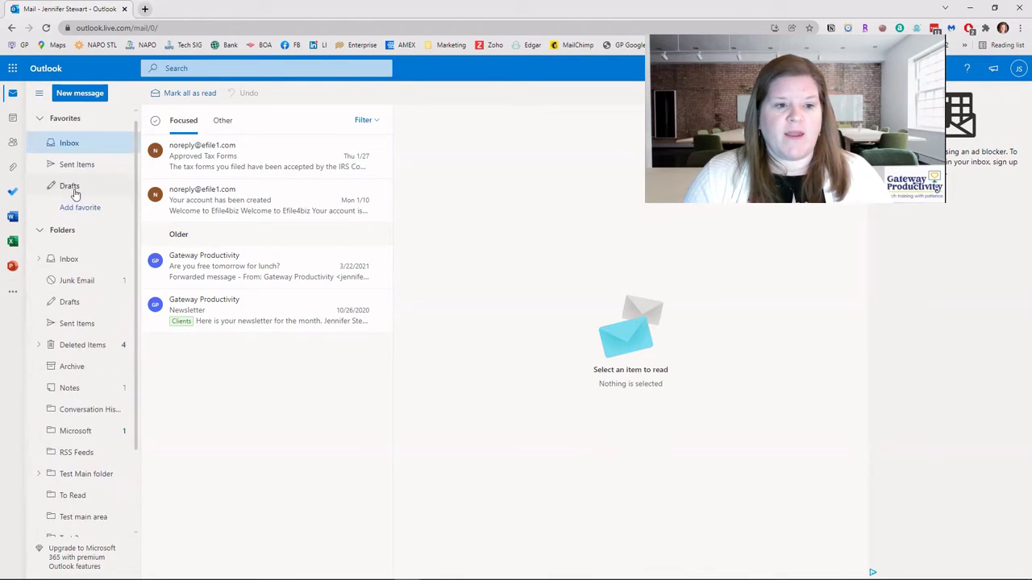
pyautogui.click(39, 264)
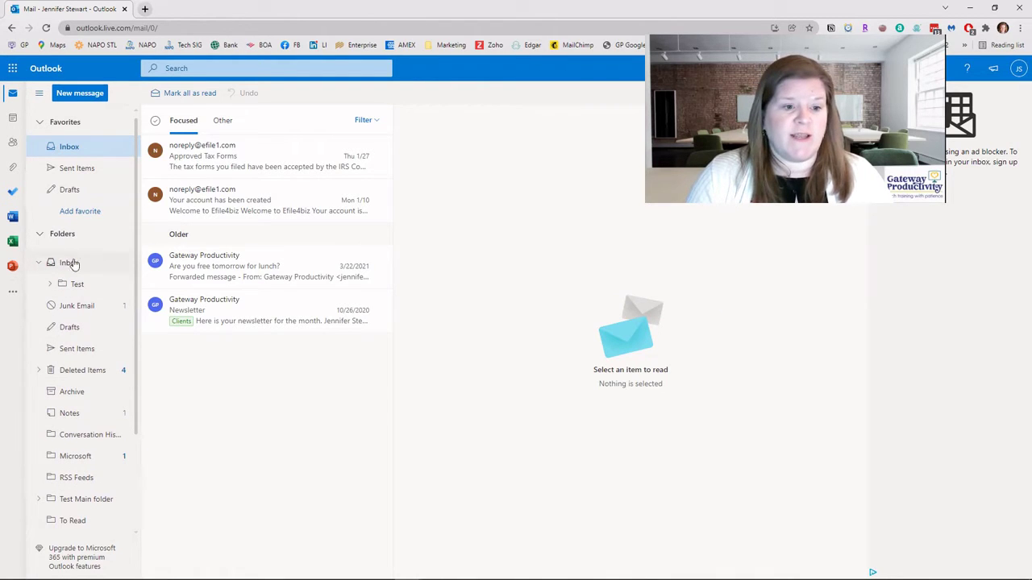
pyautogui.rightClick(69, 263)
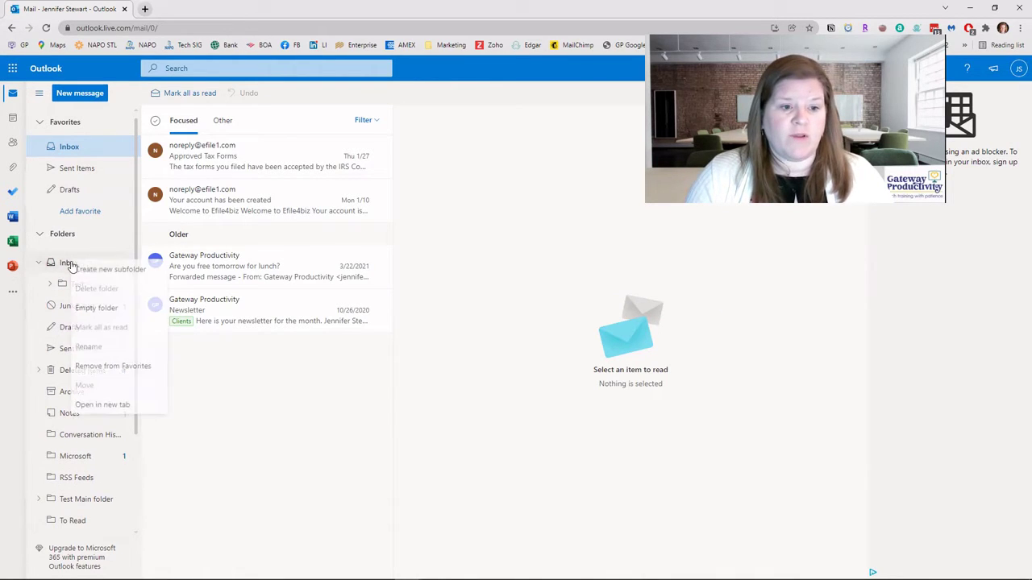
pyautogui.click(112, 270)
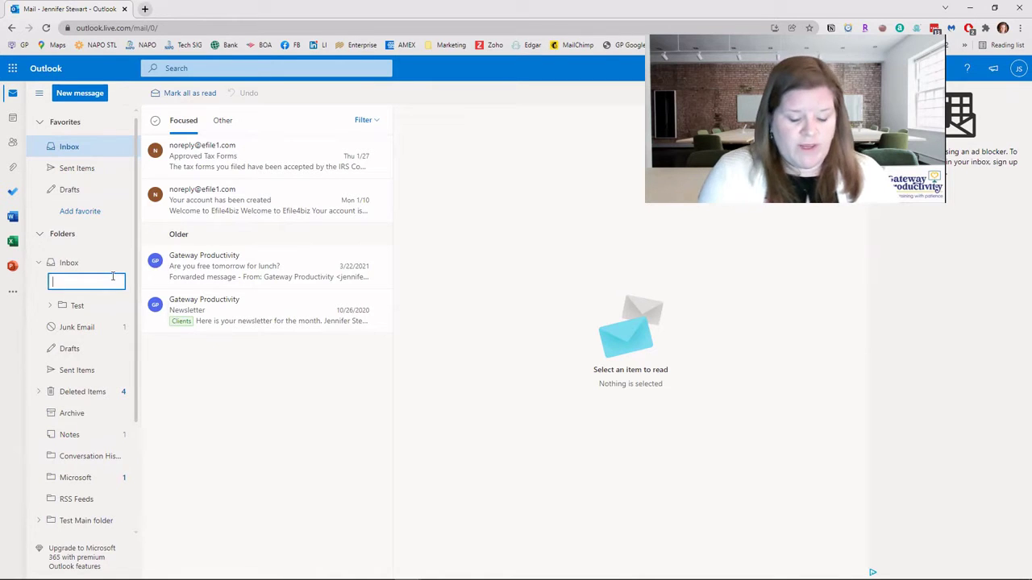
pyautogui.write('Marketing')
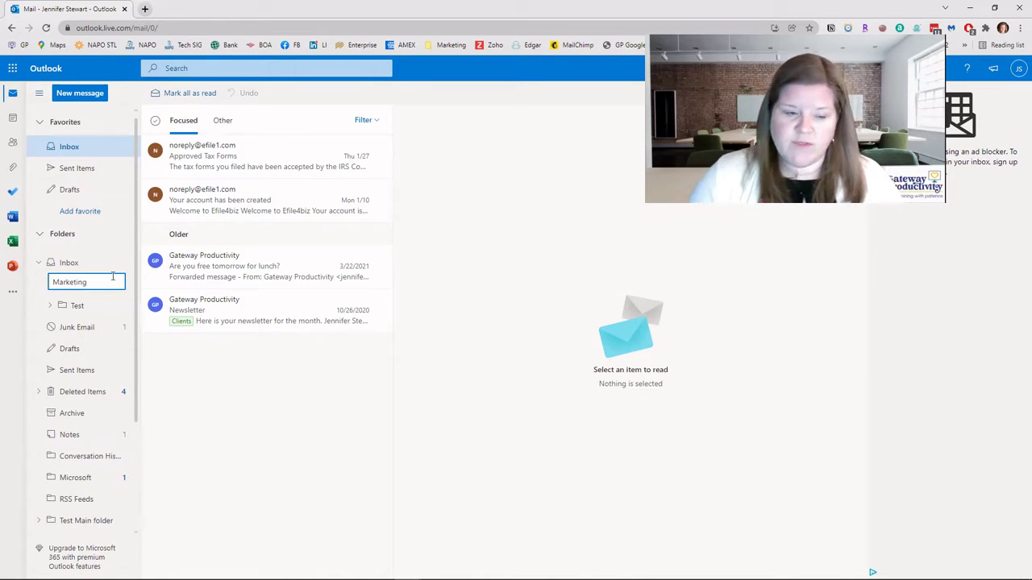
pyautogui.press('Return')
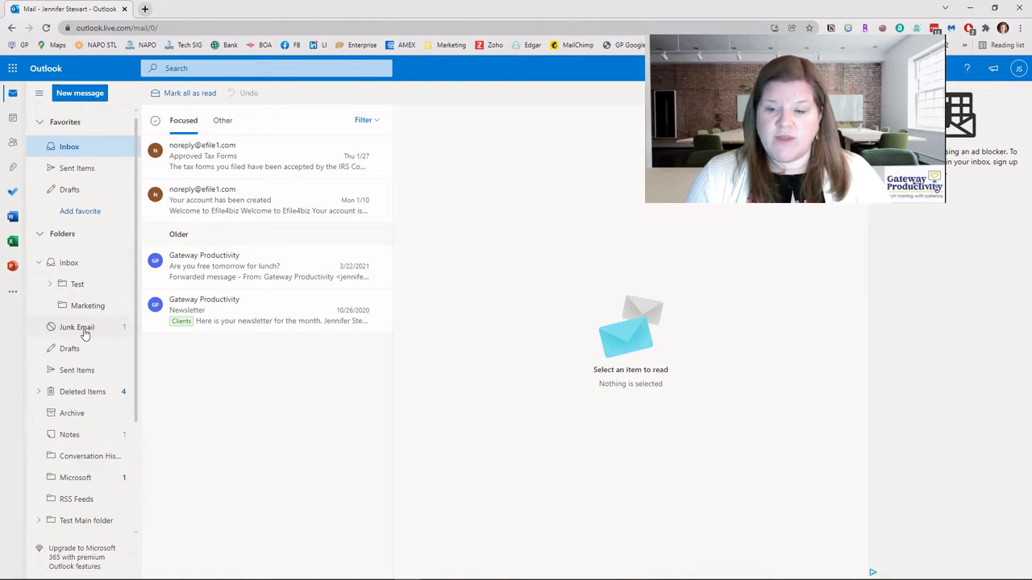
pyautogui.rightClick(63, 270)
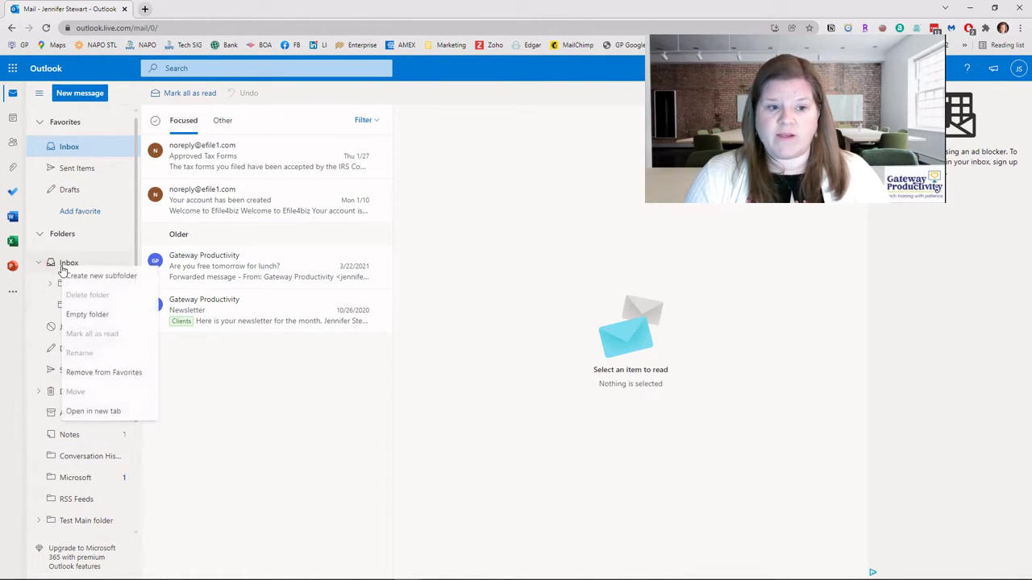
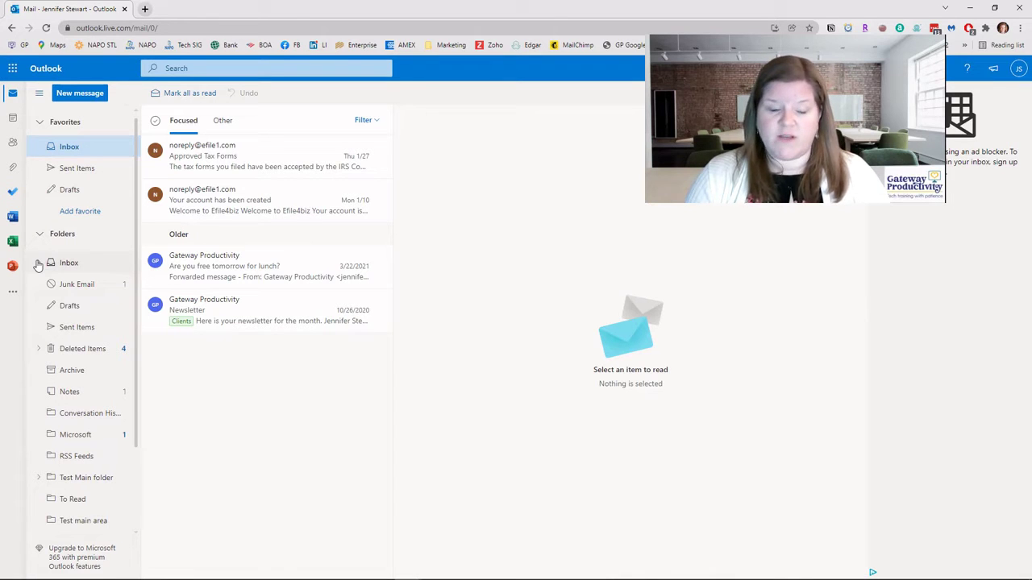
pyautogui.click(38, 266)
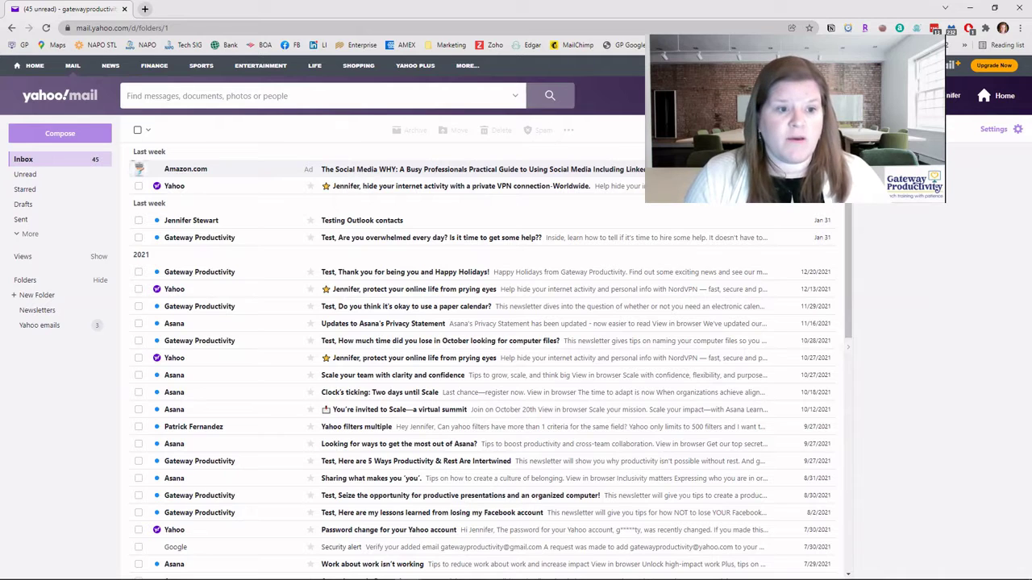
# Step: Add a new mail folder named Test to the mailbox's Folders list
pyautogui.click(29, 296)
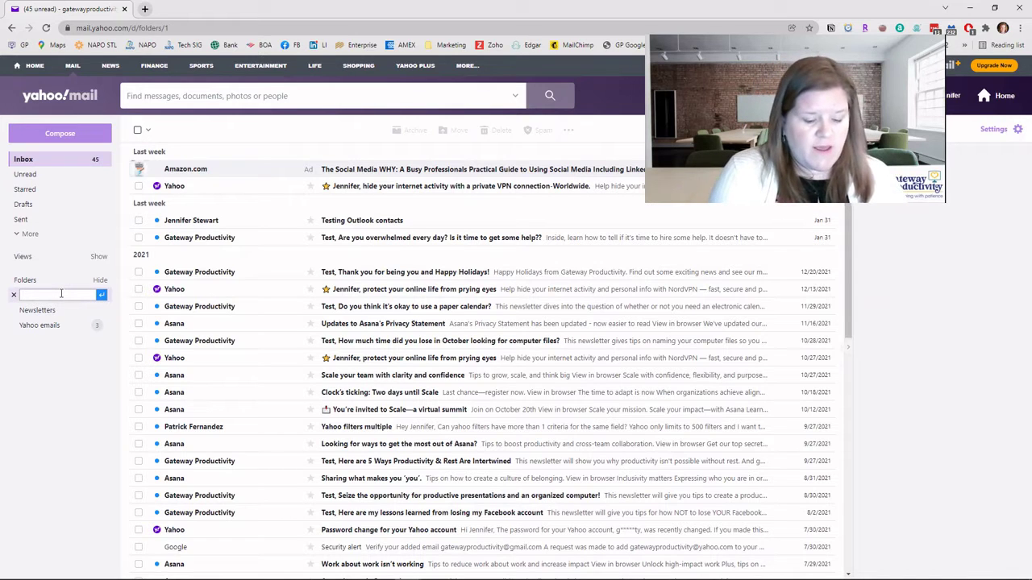
pyautogui.write('Test')
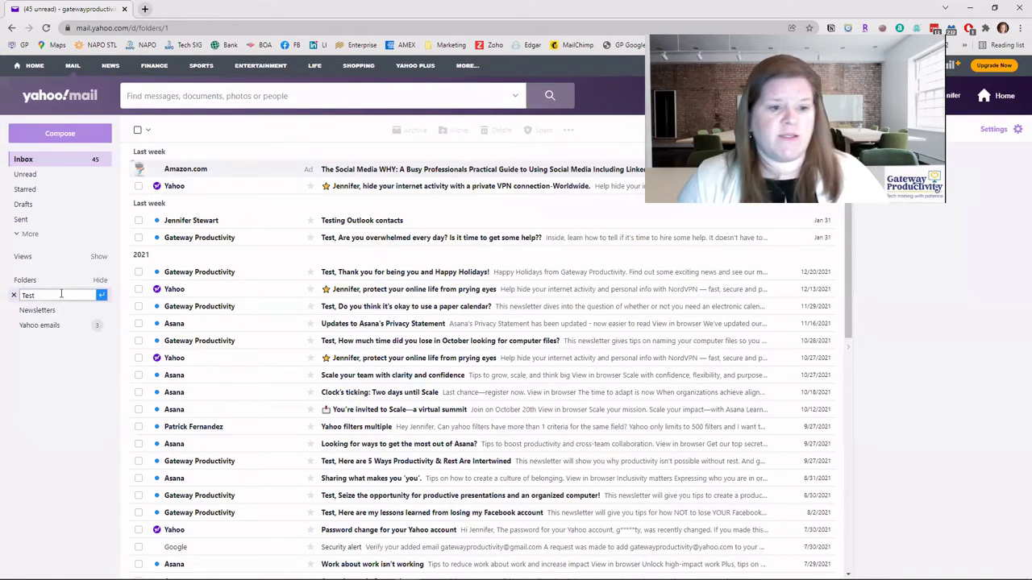
pyautogui.press('Return')
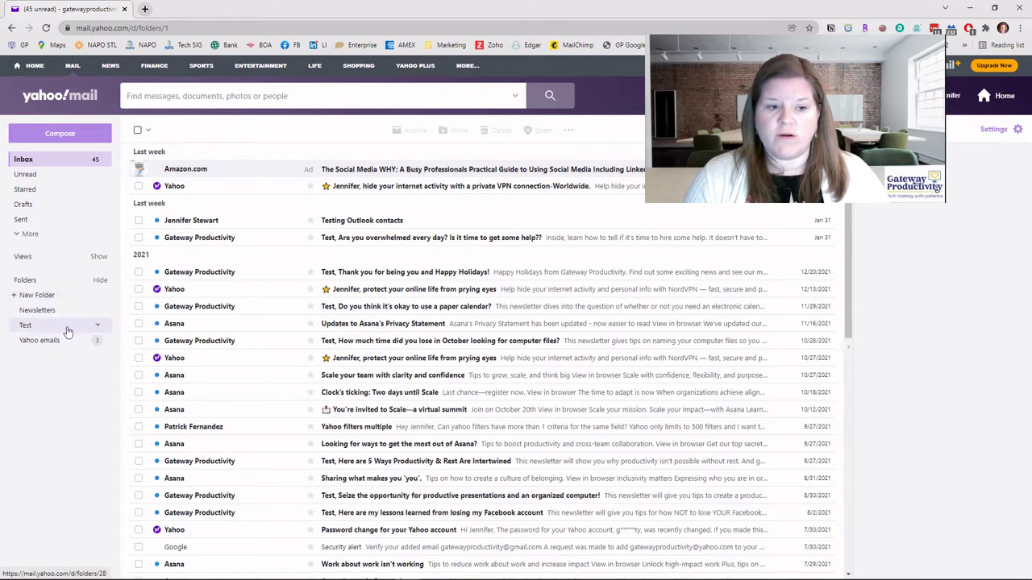
# Step: Create a subfolder named Subtest under the Test folder in the Folders list, and toggle the display of Test's subfolders
pyautogui.click(97, 326)
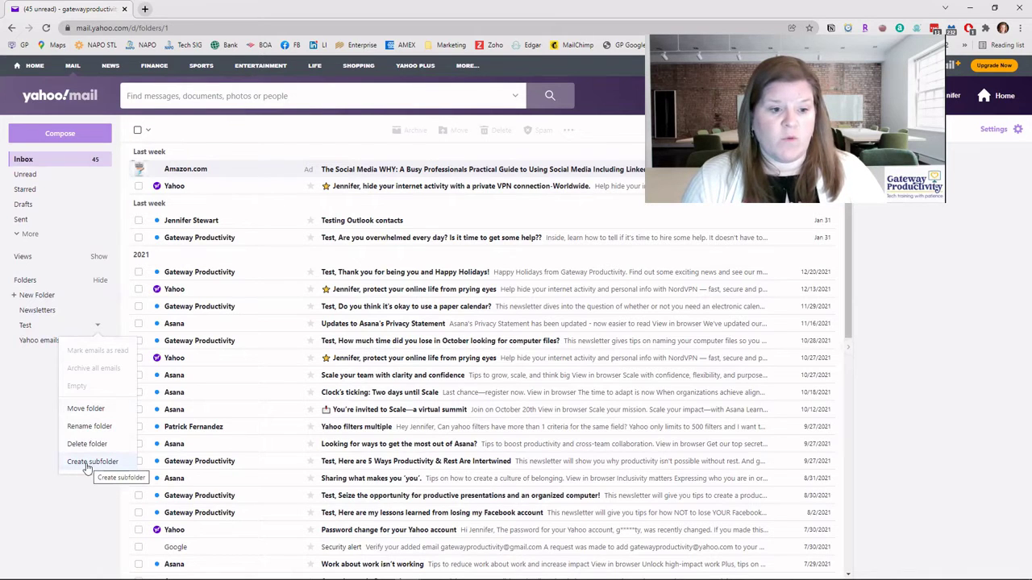
pyautogui.click(24, 394)
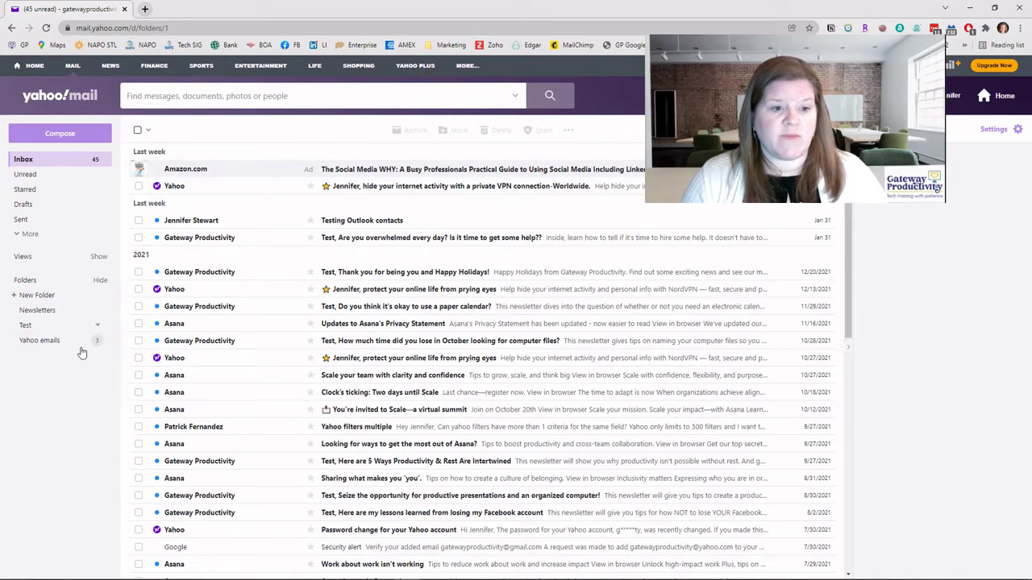
pyautogui.click(98, 327)
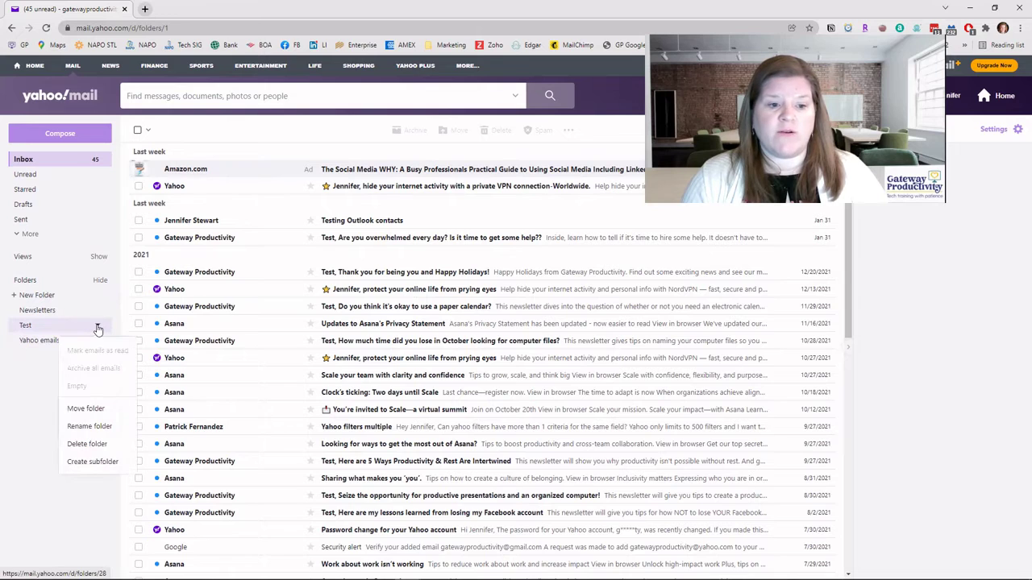
pyautogui.click(93, 461)
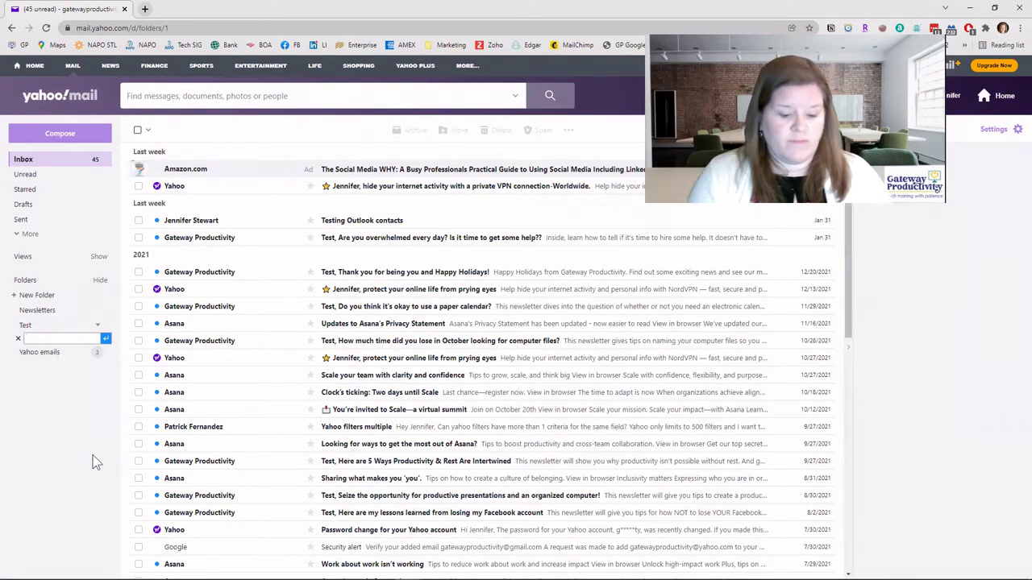
pyautogui.write('Subtest')
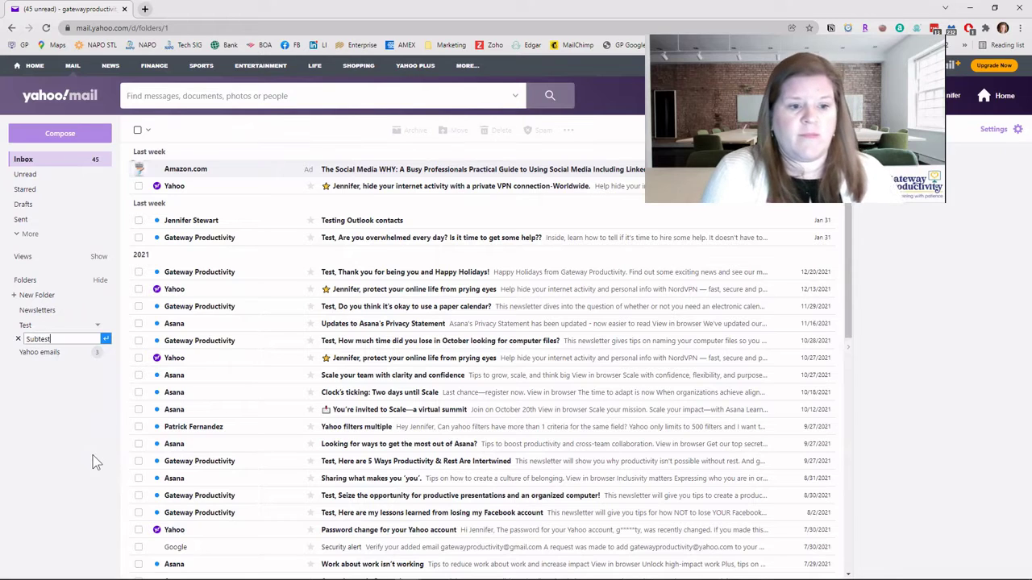
pyautogui.press('Return')
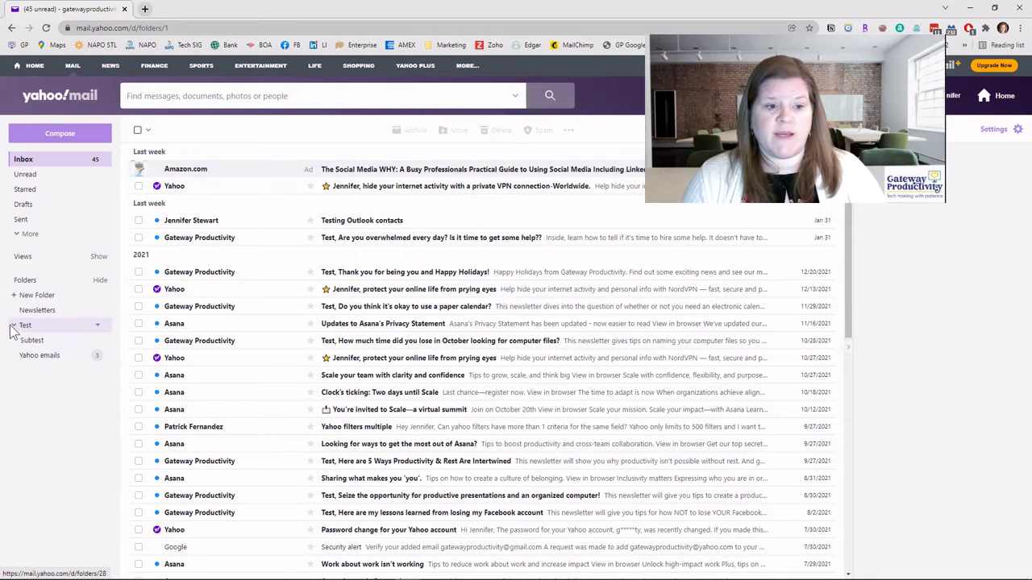
pyautogui.click(14, 325)
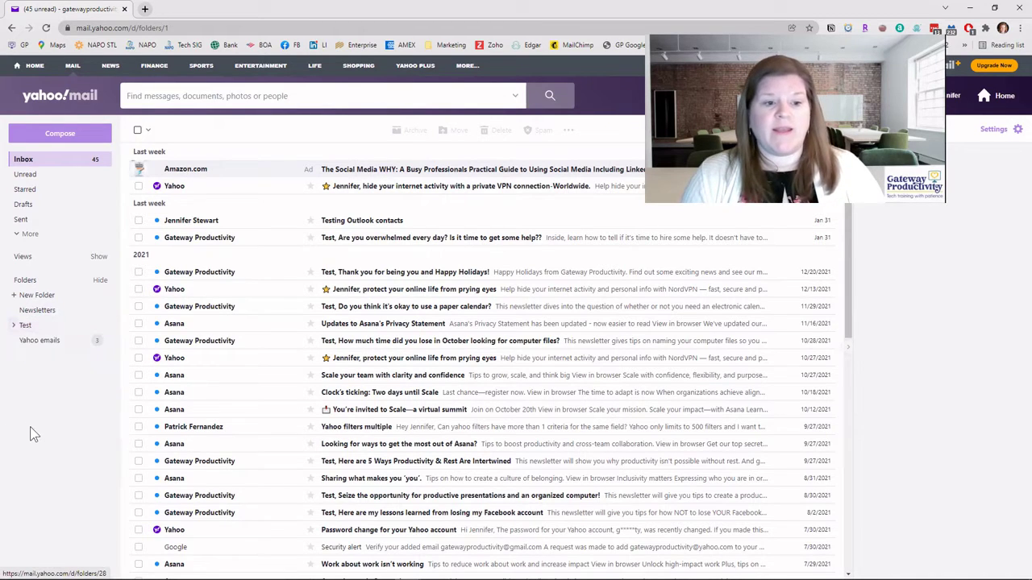
pyautogui.click(14, 325)
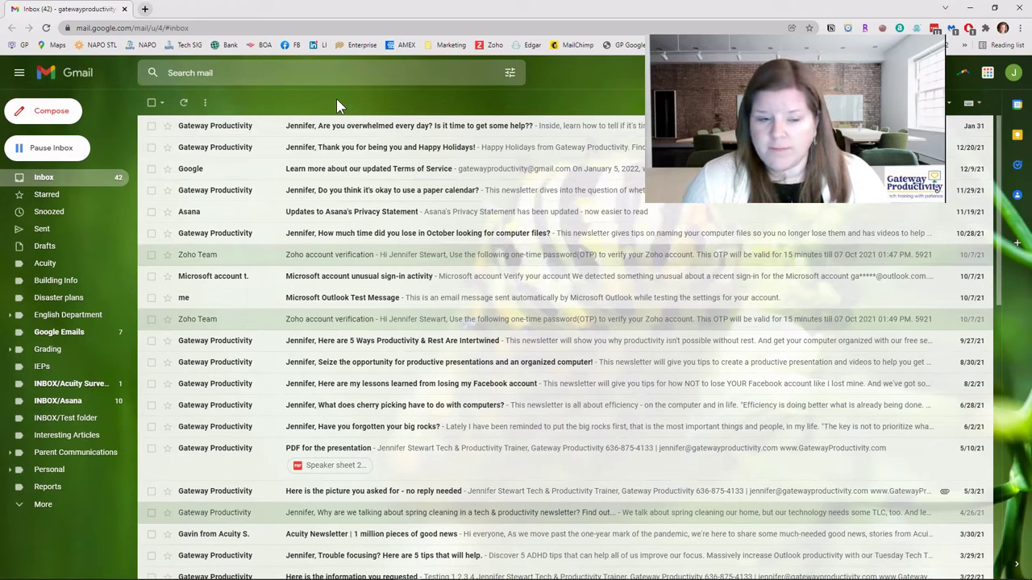
# Step: In Gmail, open the newest Gateway Productivity email to view its message options, and return to the inbox
pyautogui.click(151, 126)
pyautogui.click(151, 126)
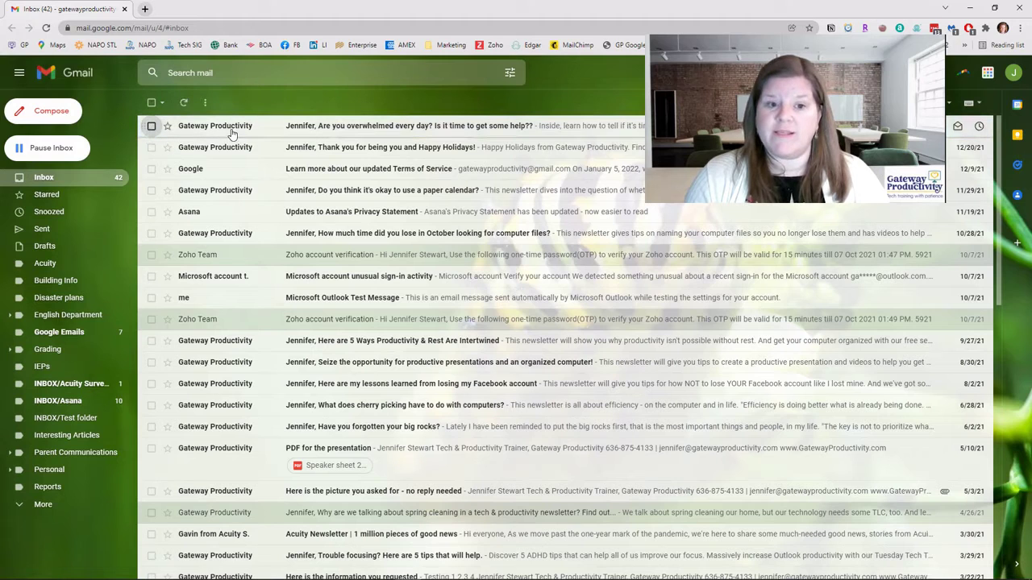
pyautogui.click(232, 131)
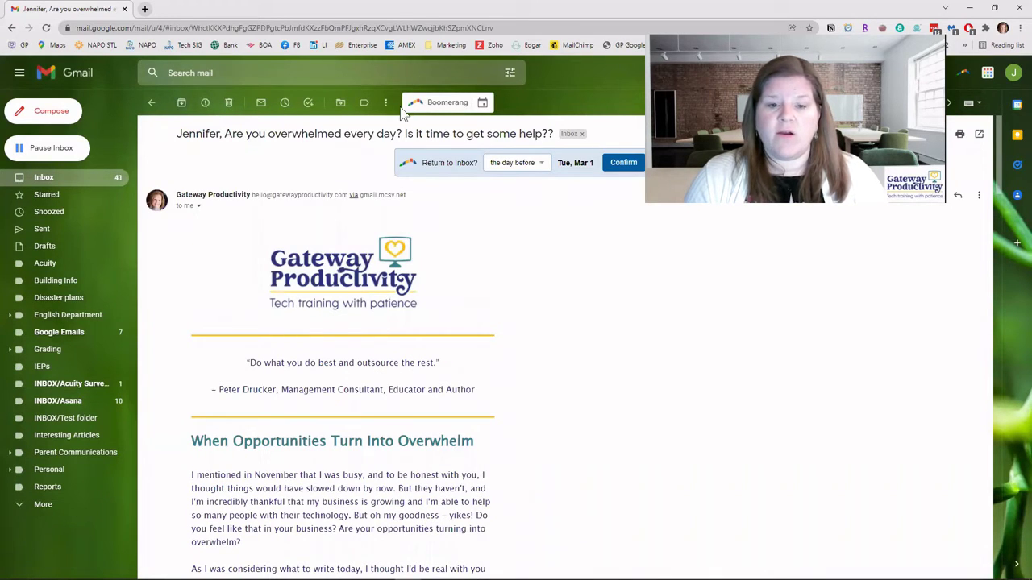
pyautogui.click(151, 102)
# Step: Move the newest Gateway Productivity email into a new top-level label named Test, checking the nesting options before leaving it un-nested
pyautogui.click(151, 126)
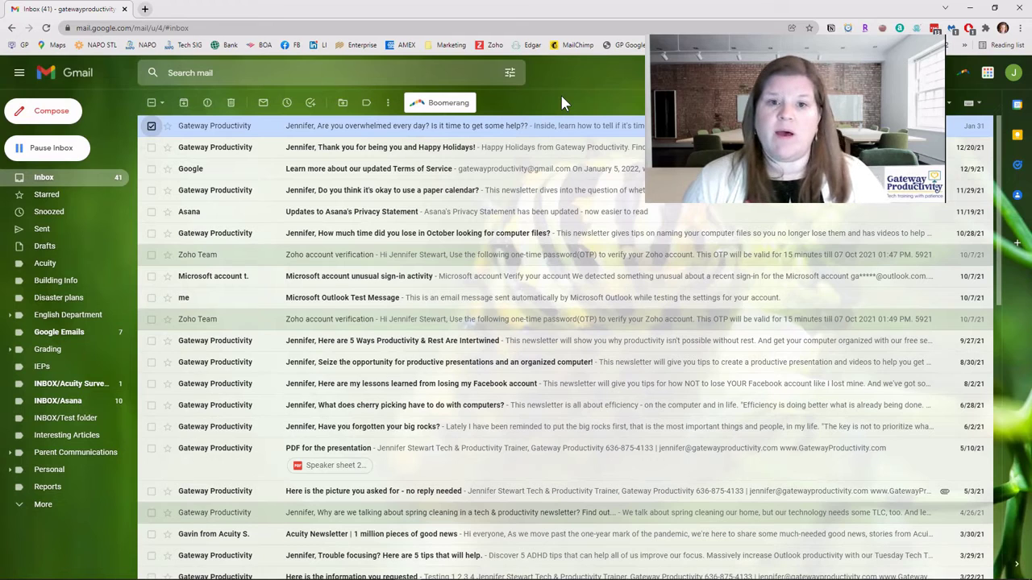
pyautogui.click(342, 104)
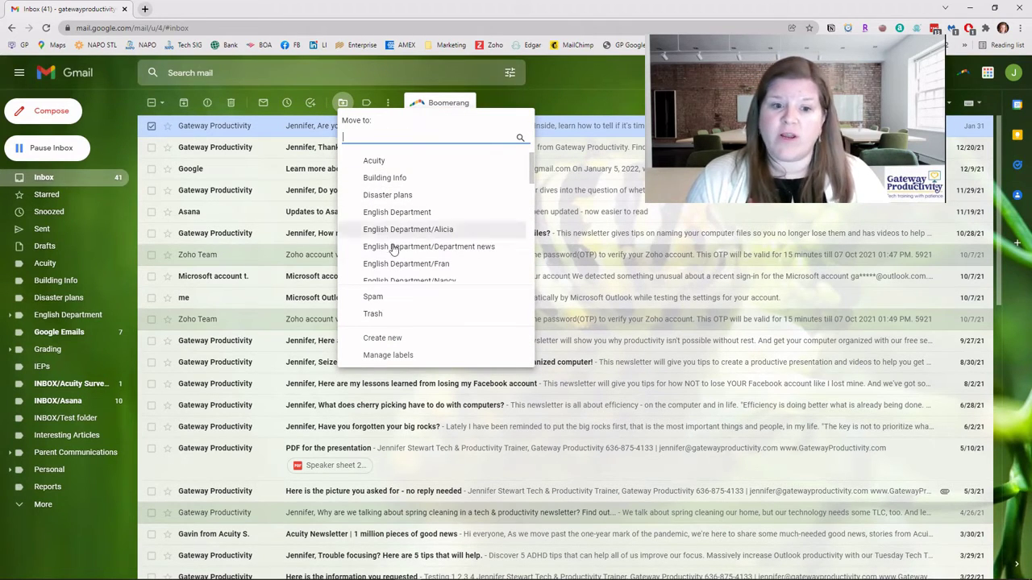
pyautogui.click(386, 342)
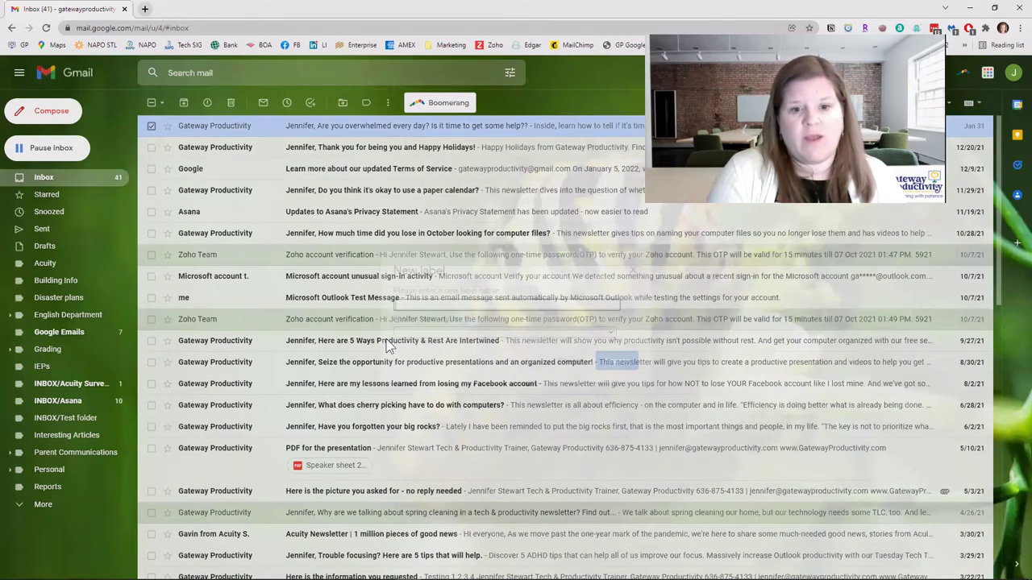
pyautogui.write('Test')
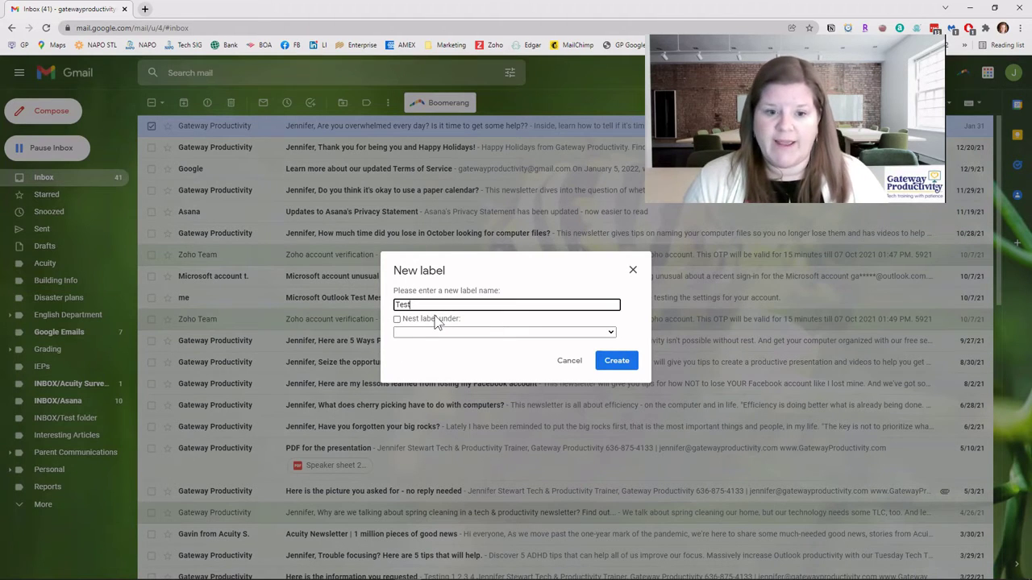
pyautogui.click(397, 319)
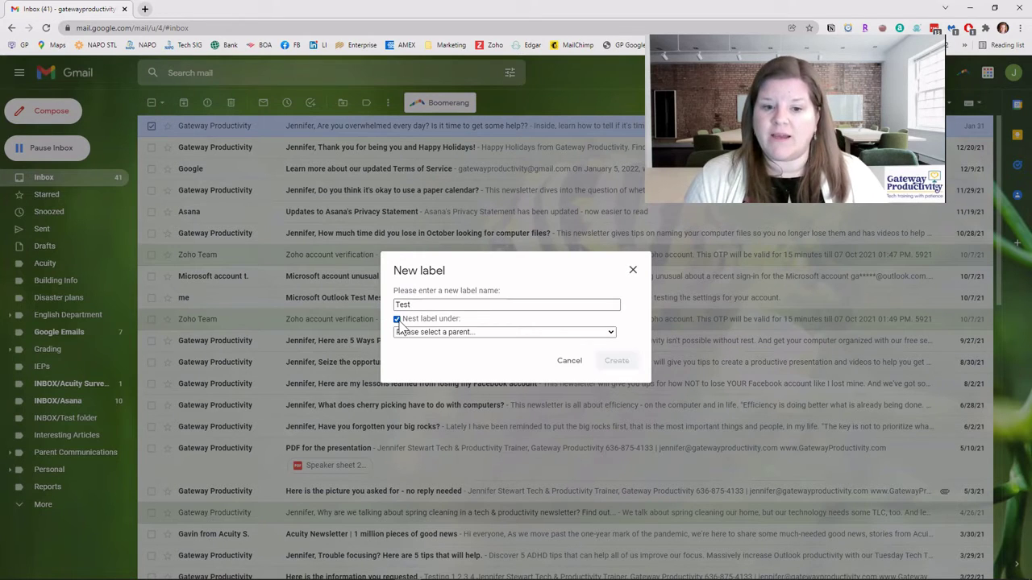
pyautogui.click(426, 333)
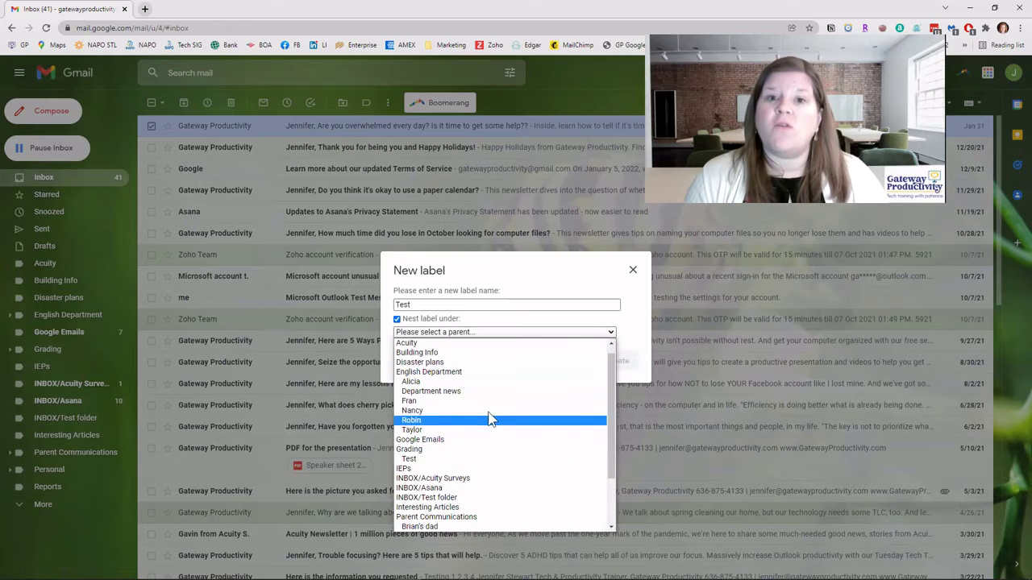
pyautogui.scroll(-1, 481, 514)
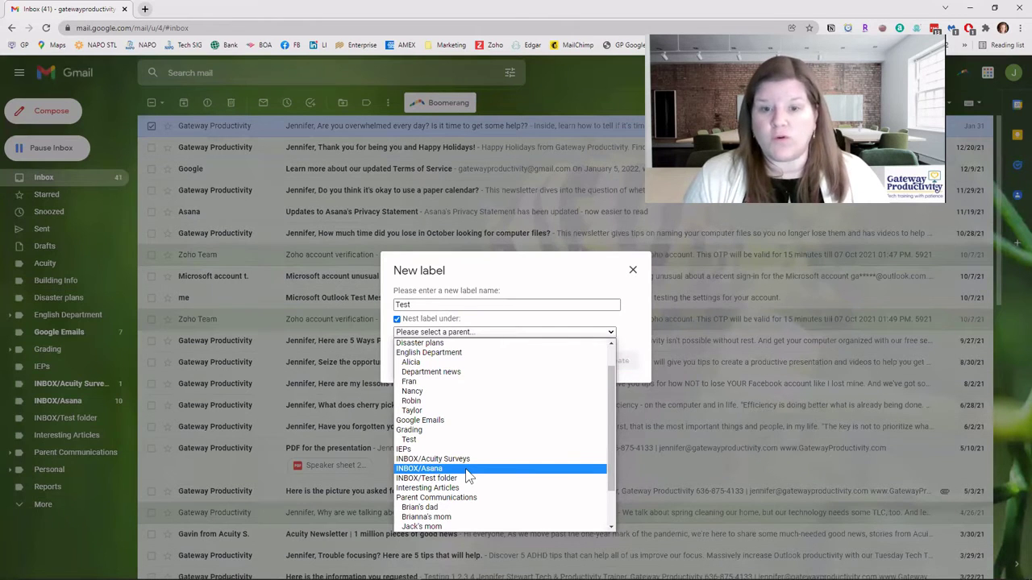
pyautogui.click(506, 280)
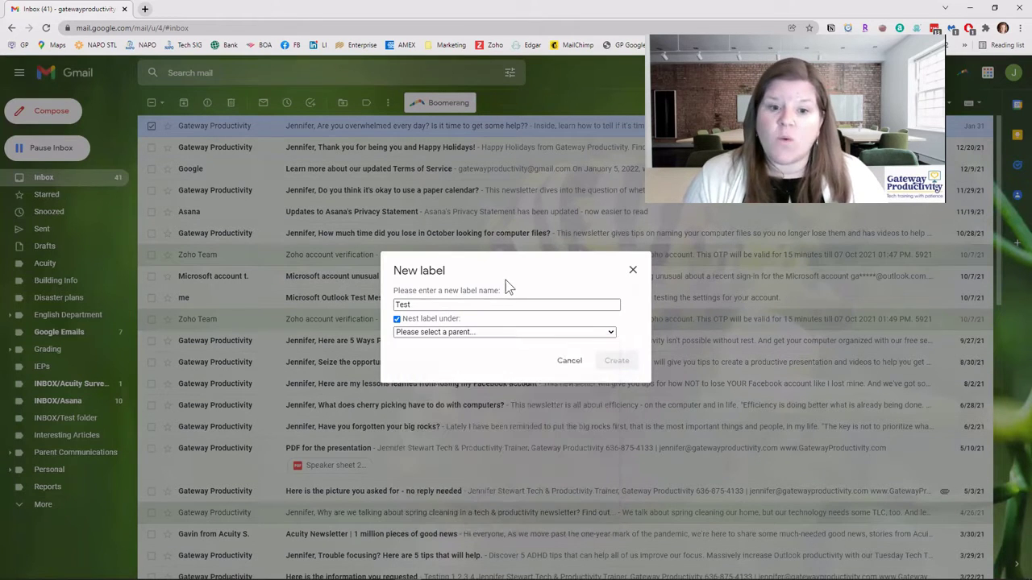
pyautogui.click(397, 320)
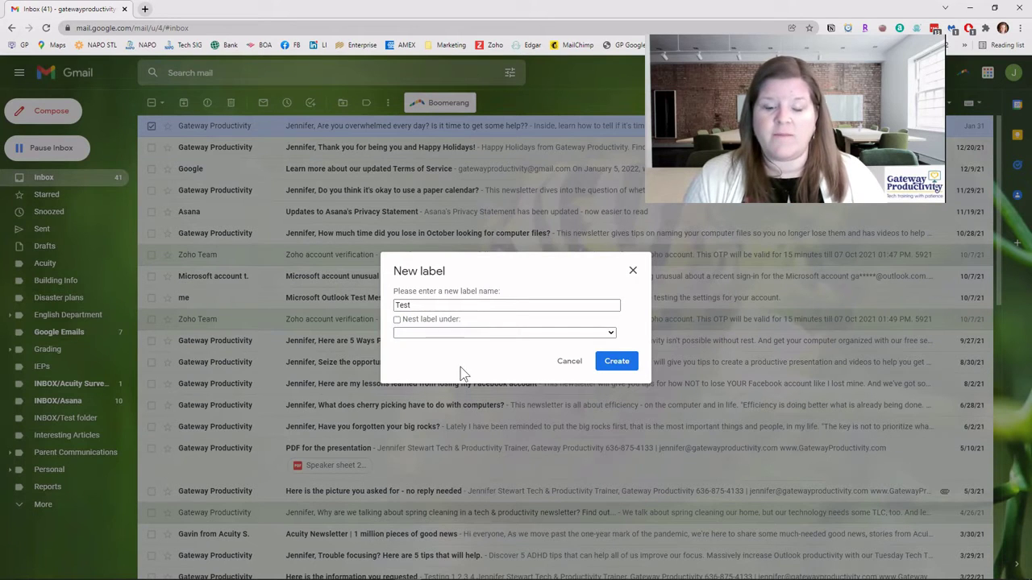
pyautogui.click(616, 362)
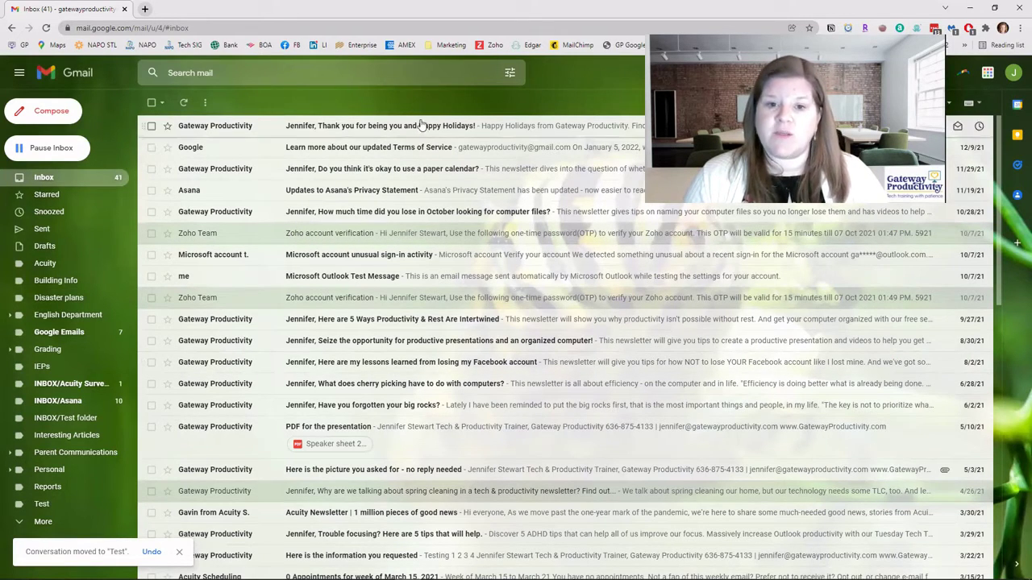
# Step: Apply the additional label Disaster plans to the email filed under Test, and view the email under Disaster plans
pyautogui.click(38, 504)
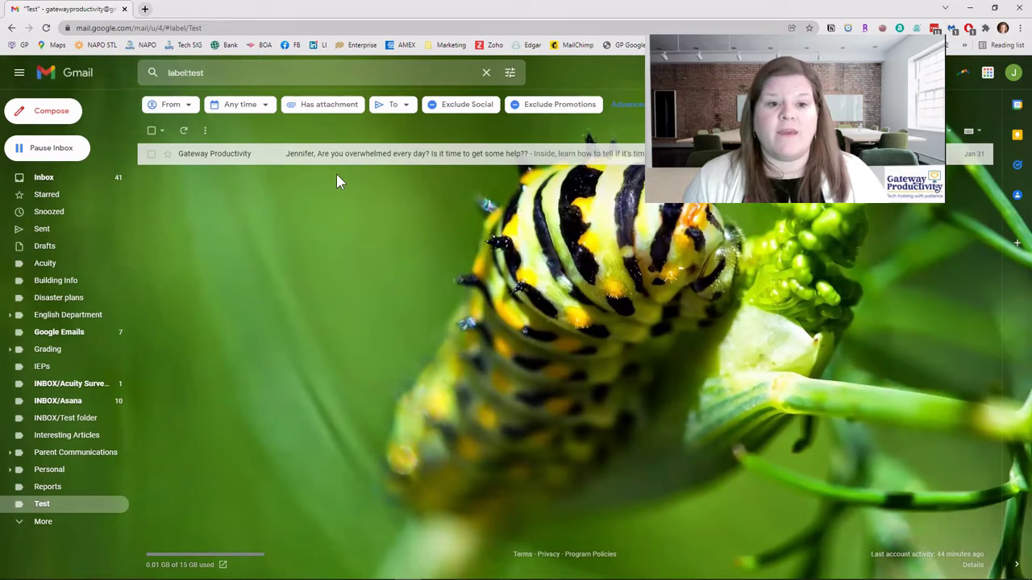
pyautogui.click(291, 155)
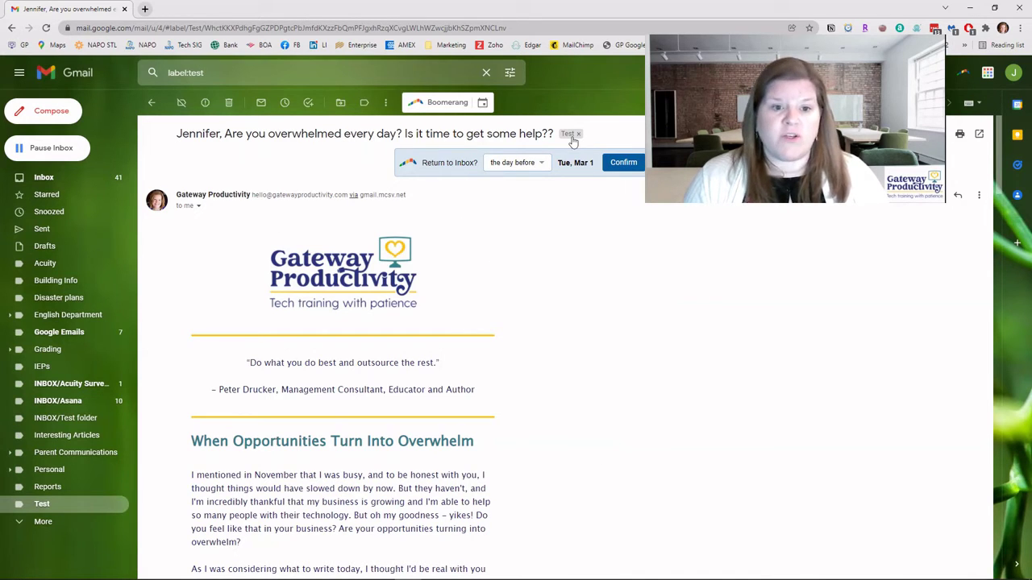
pyautogui.click(364, 105)
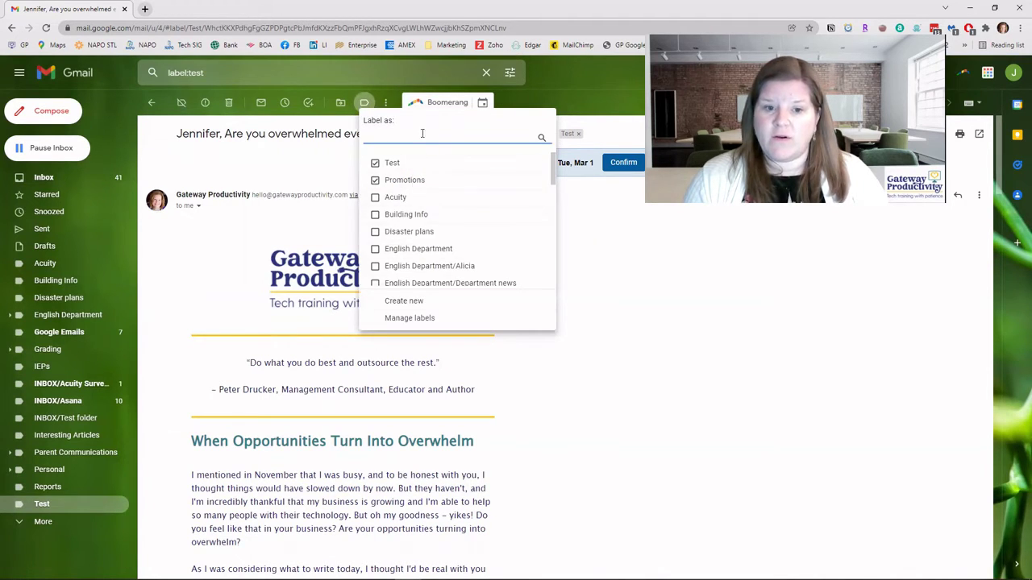
pyautogui.click(375, 233)
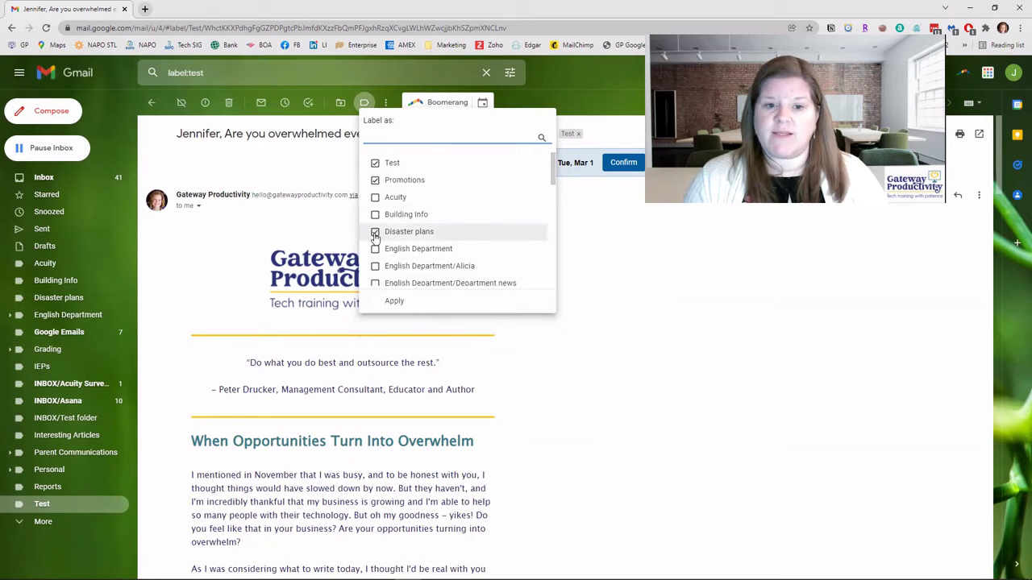
pyautogui.click(395, 303)
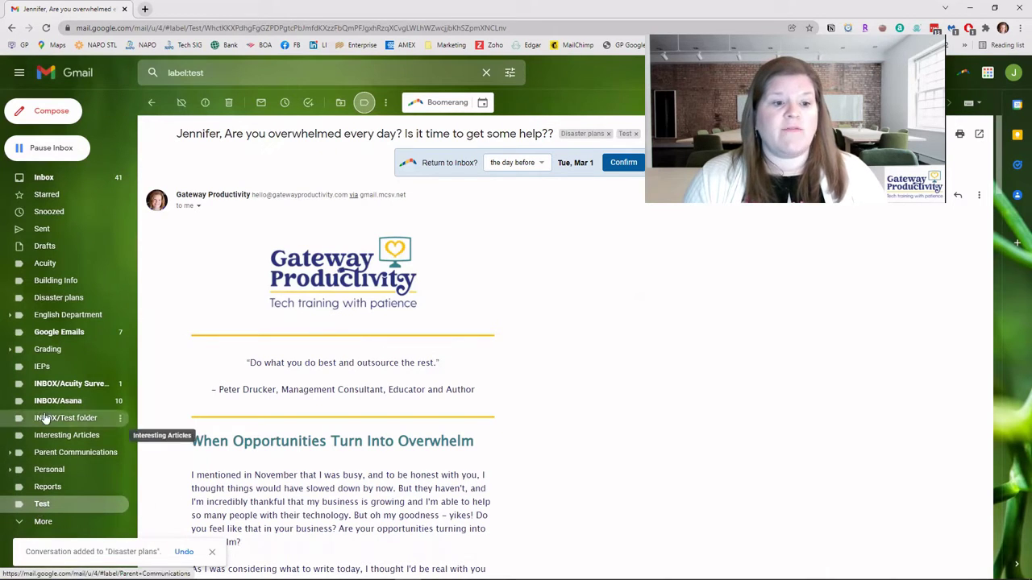
pyautogui.click(58, 298)
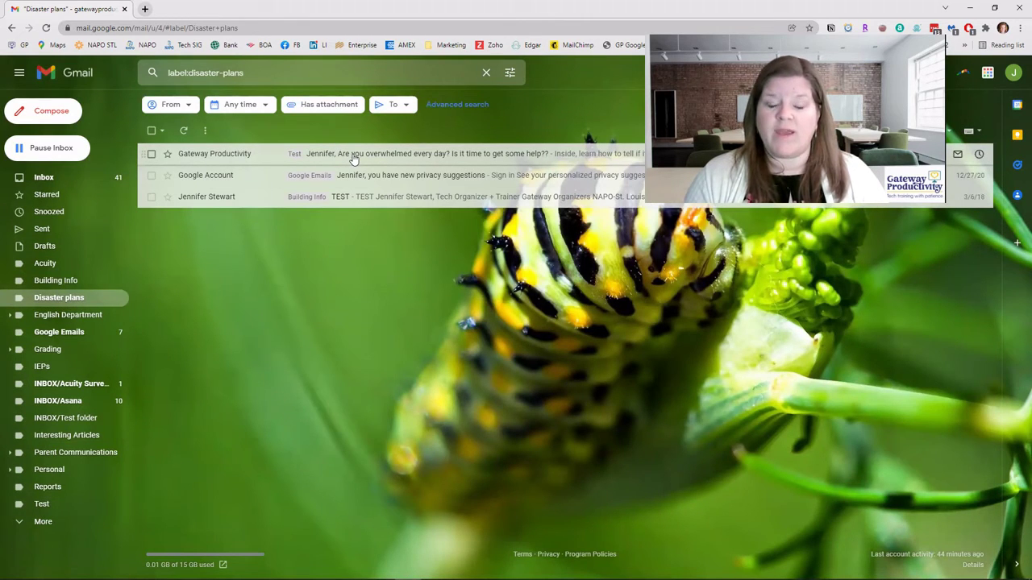
pyautogui.click(79, 182)
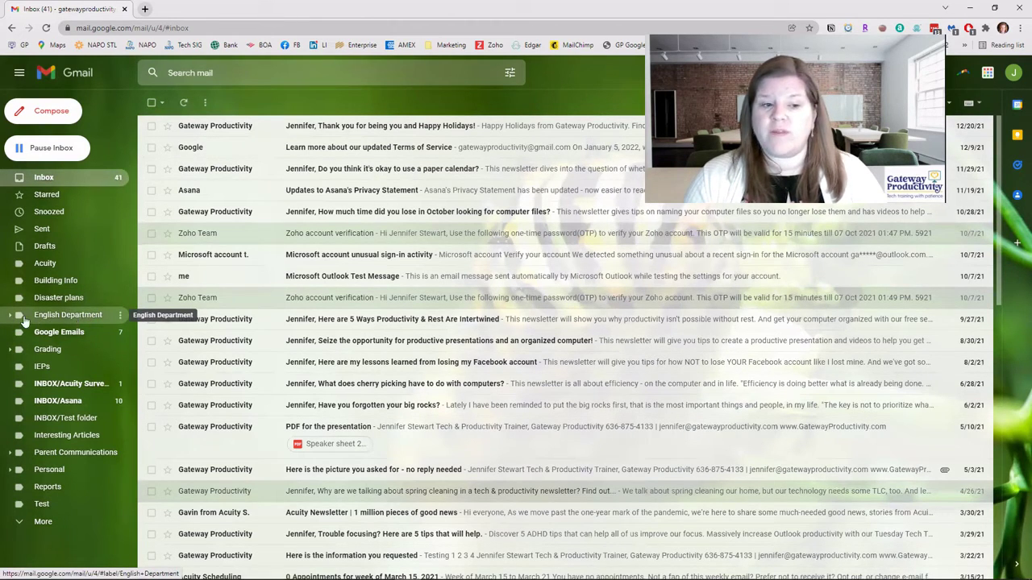
pyautogui.click(119, 316)
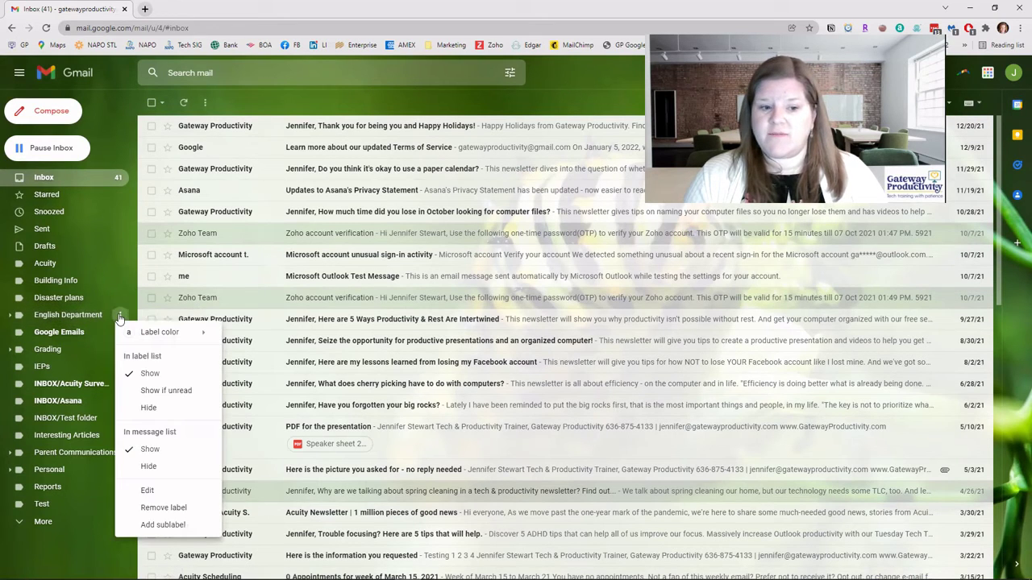
pyautogui.click(163, 532)
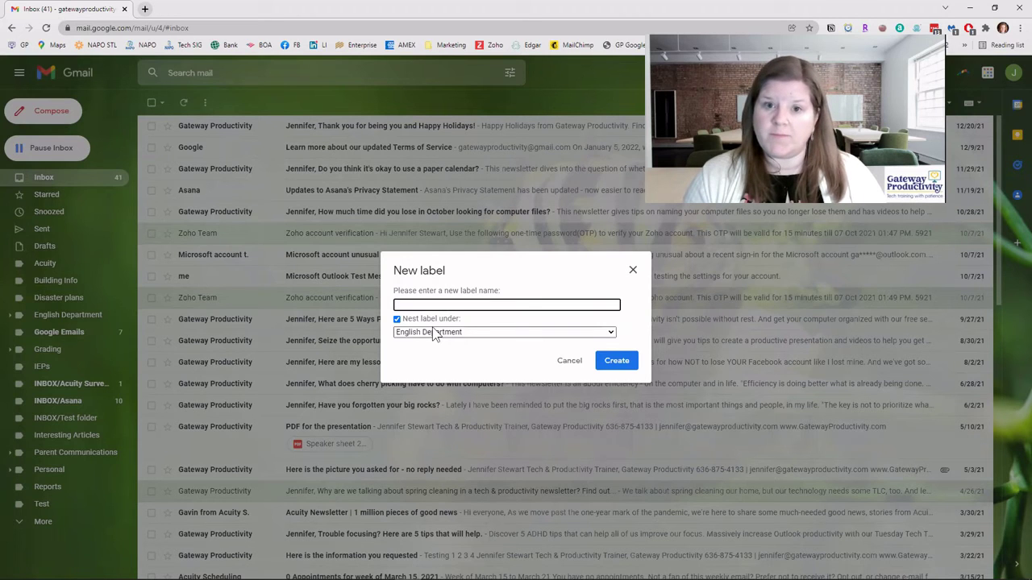
pyautogui.click(569, 361)
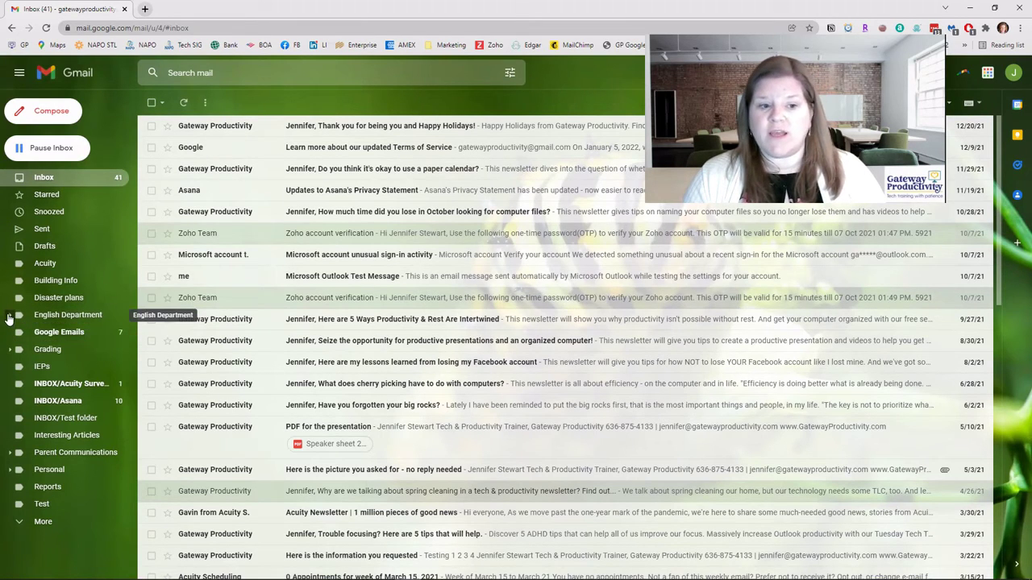
# Step: Expand the English Department label to view its nested sublabels
pyautogui.click(9, 316)
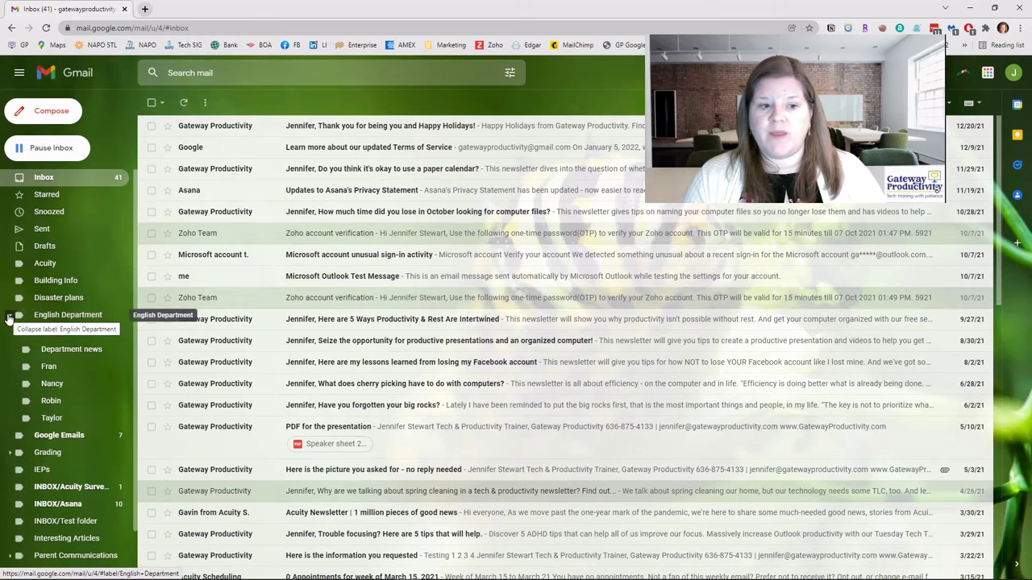
pyautogui.click(8, 318)
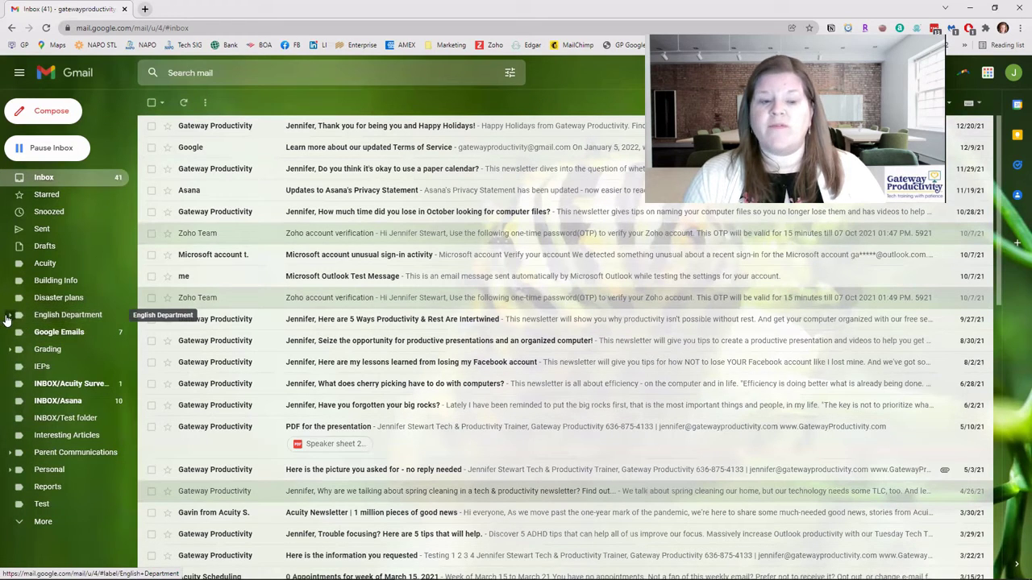
pyautogui.click(8, 319)
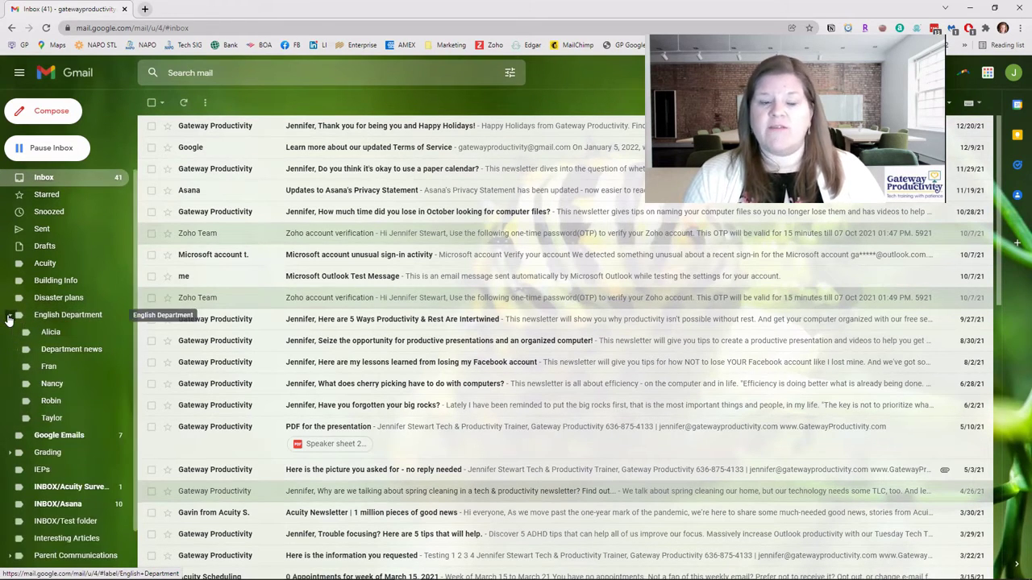